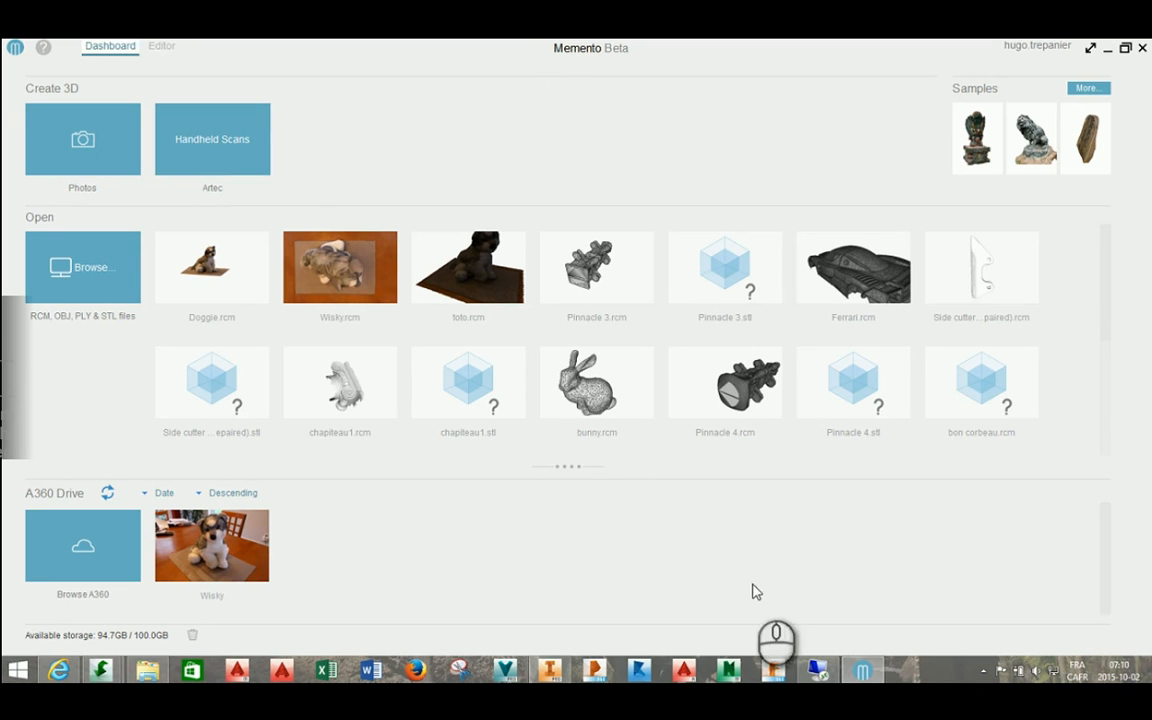
Step: Switch to Internet Explorer to view the Autodesk Memento home page, and return to Memento's dashboard
left_click(57, 669)
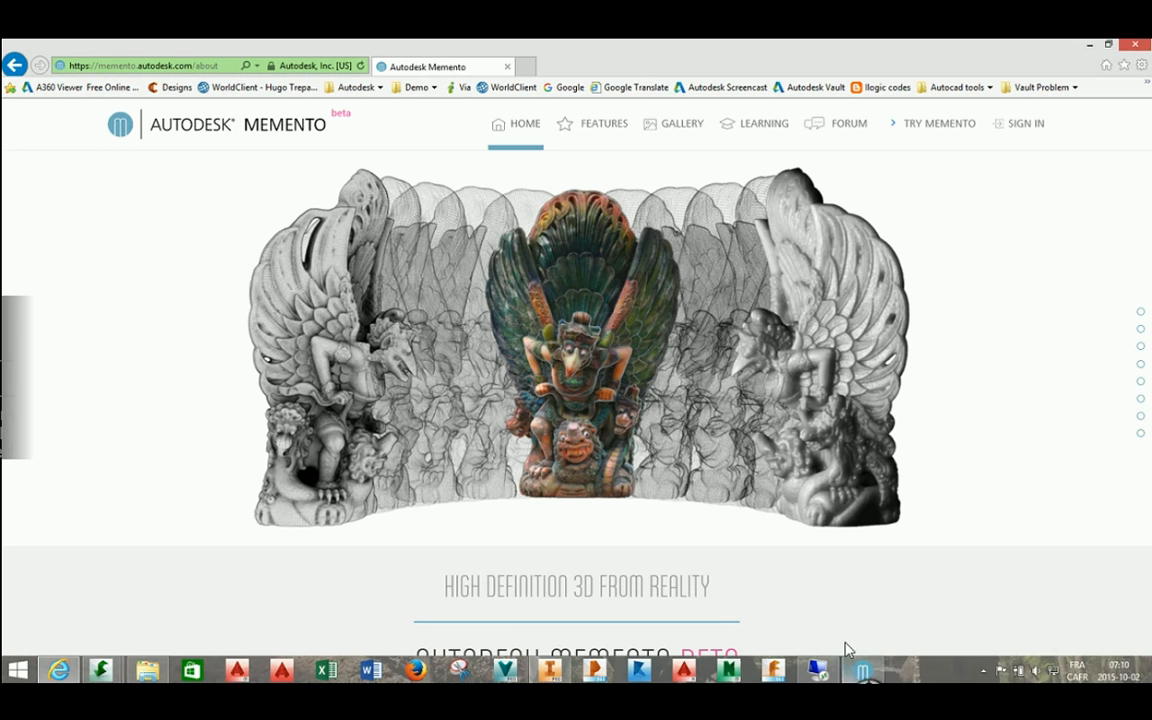
left_click(862, 670)
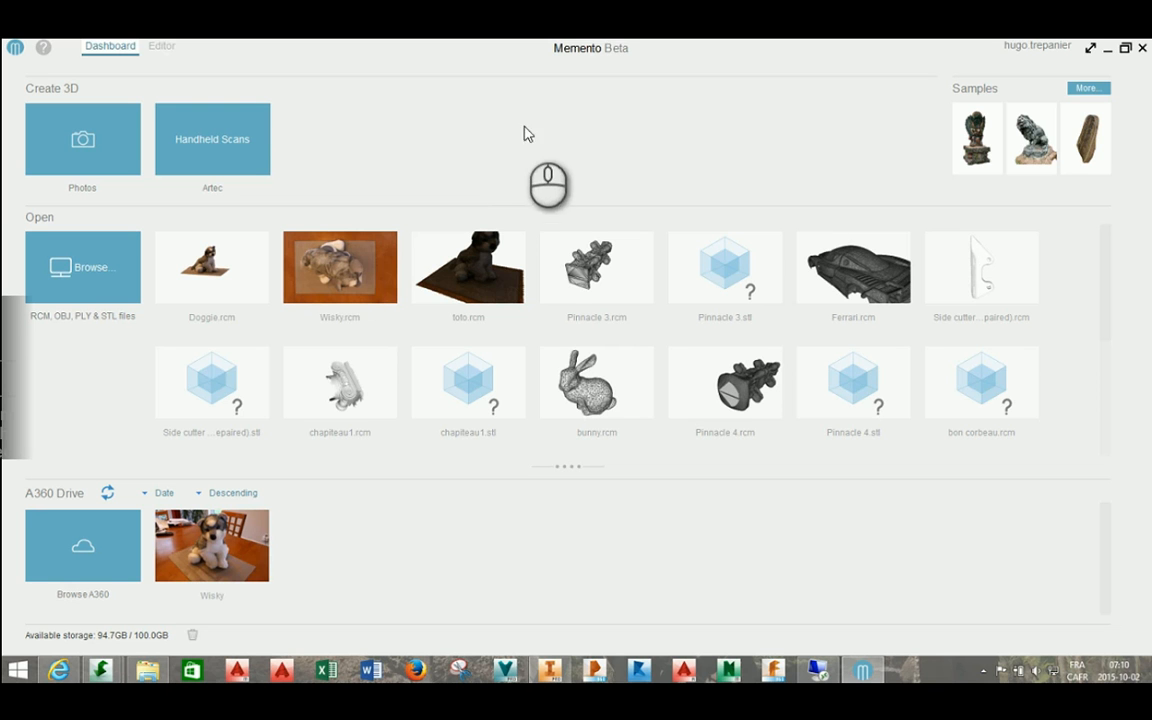
left_click(84, 160)
left_click(507, 349)
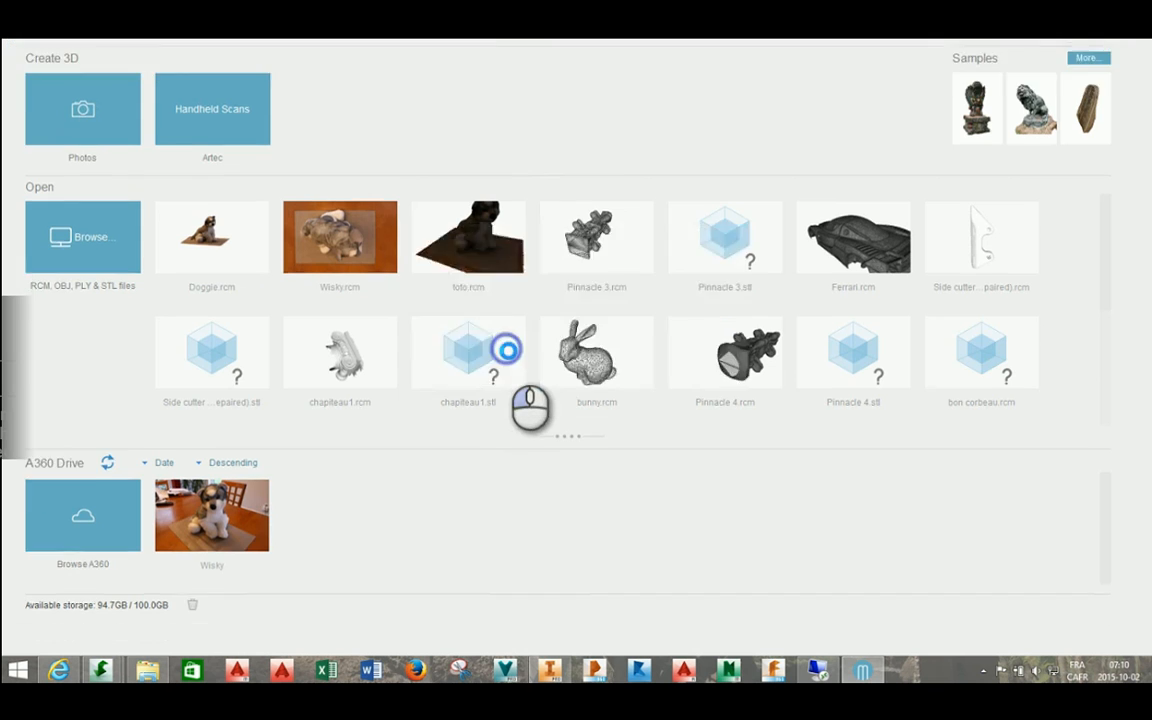
left_click(607, 326)
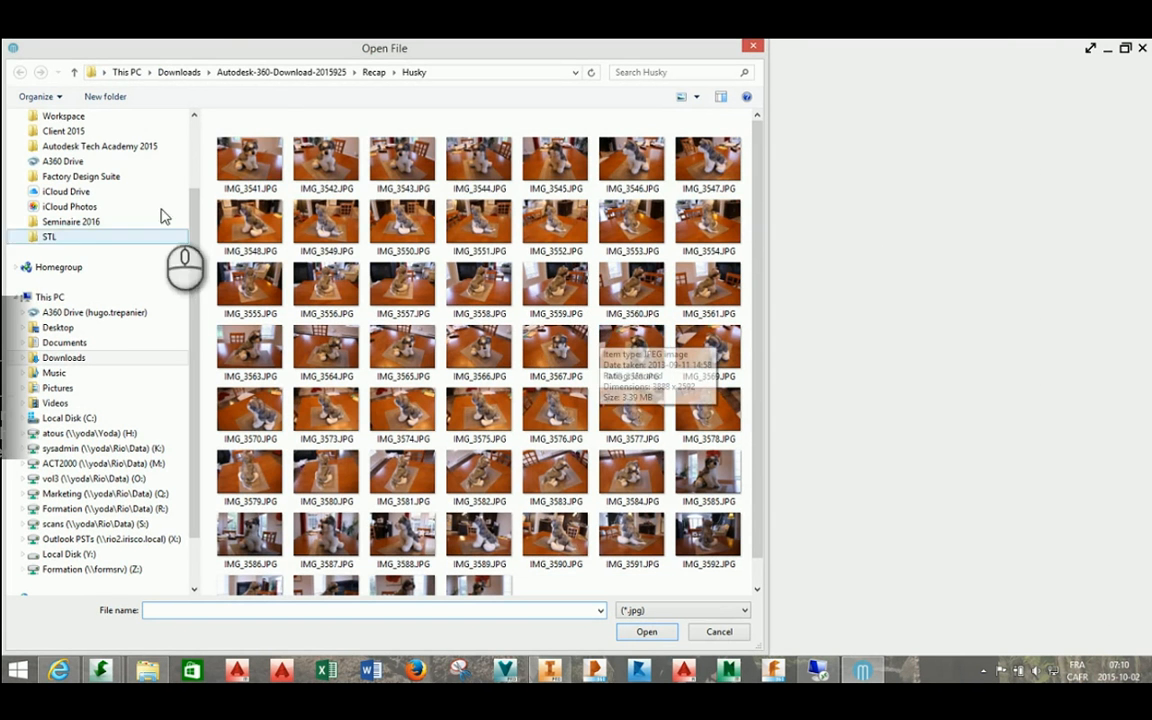
left_click(247, 155)
left_click(335, 172)
left_click(540, 168)
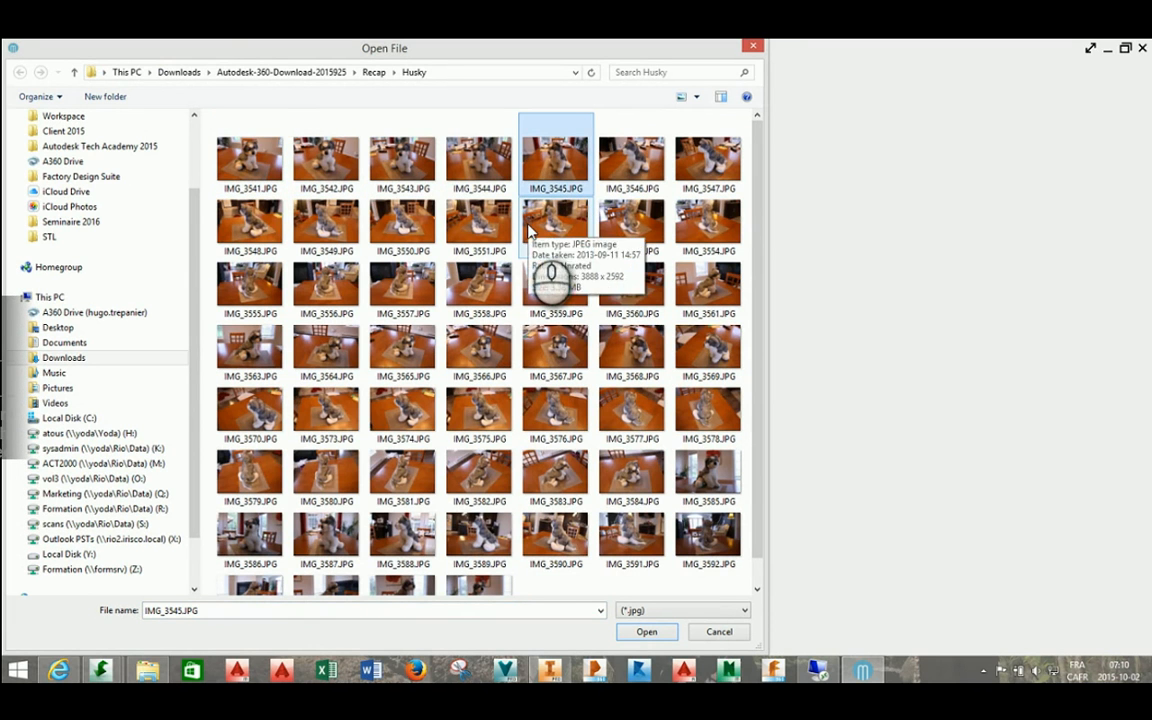
left_click(264, 174)
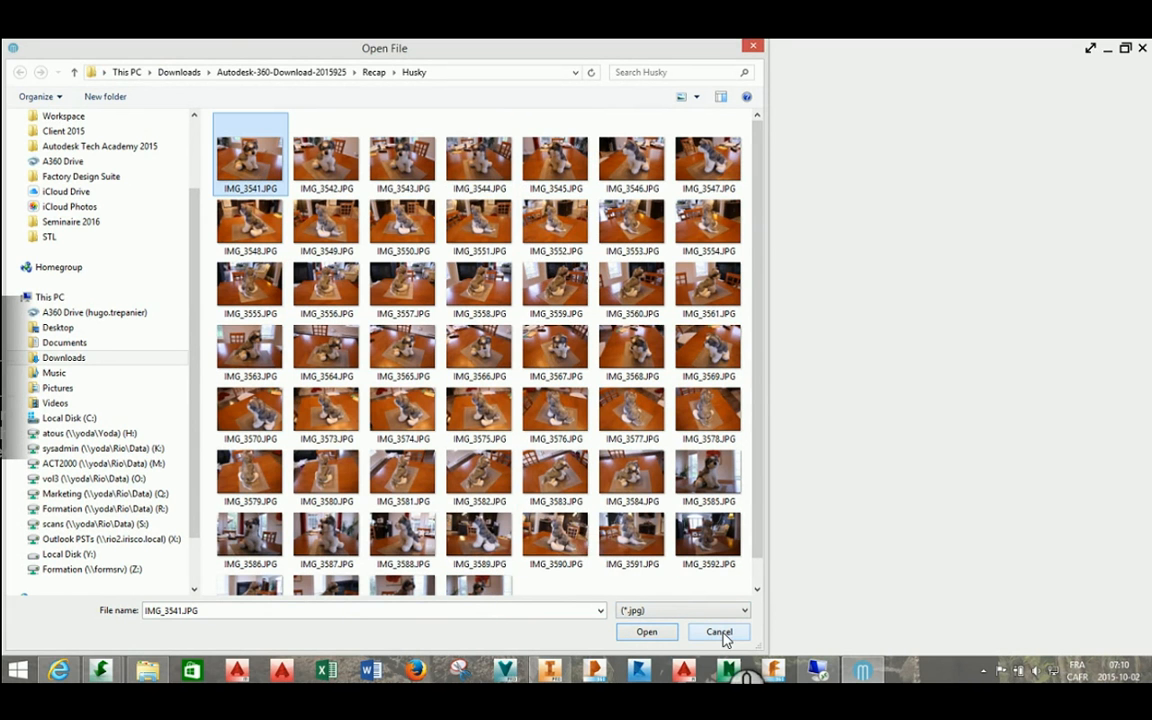
key("Escape")
key("Escape")
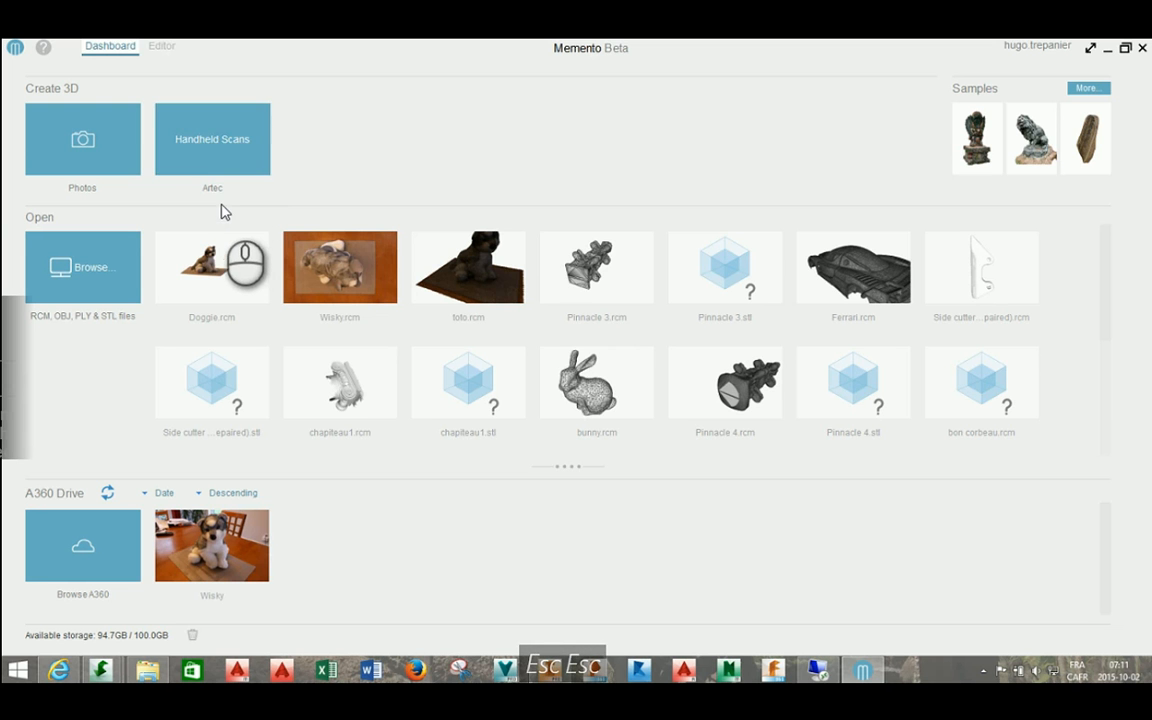
Step: Open the existing model file Wisky.rcm from the STL folder in Documents
left_click(87, 299)
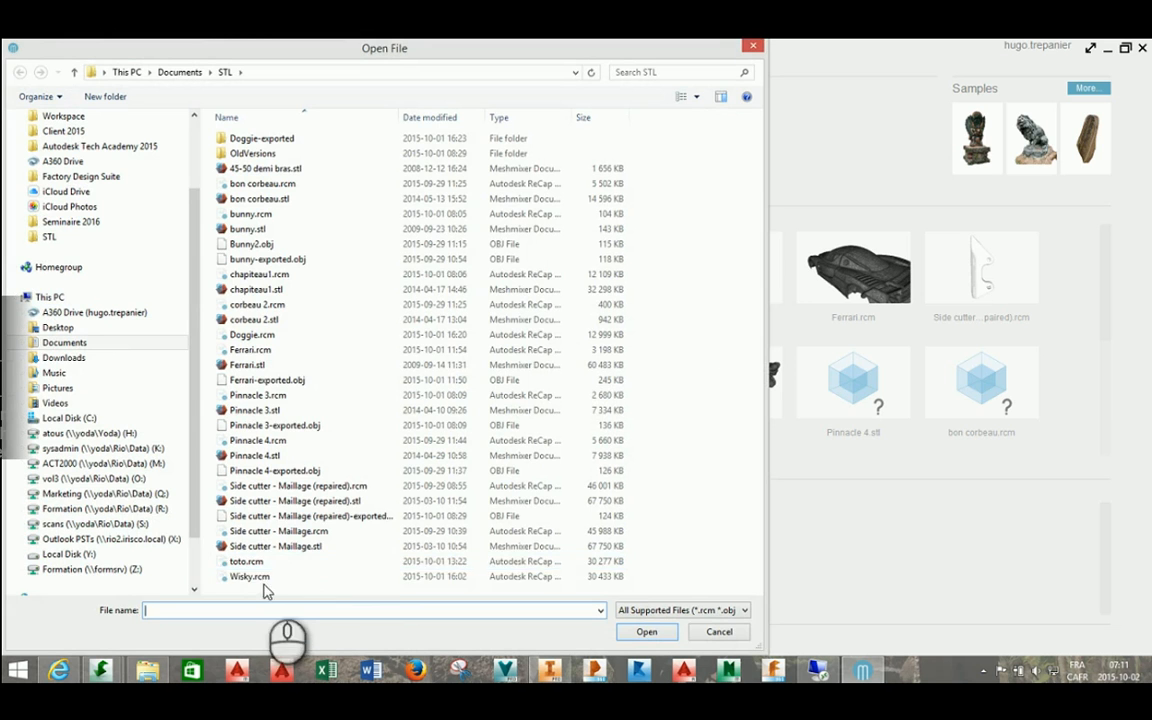
left_click(255, 577)
left_click(640, 631)
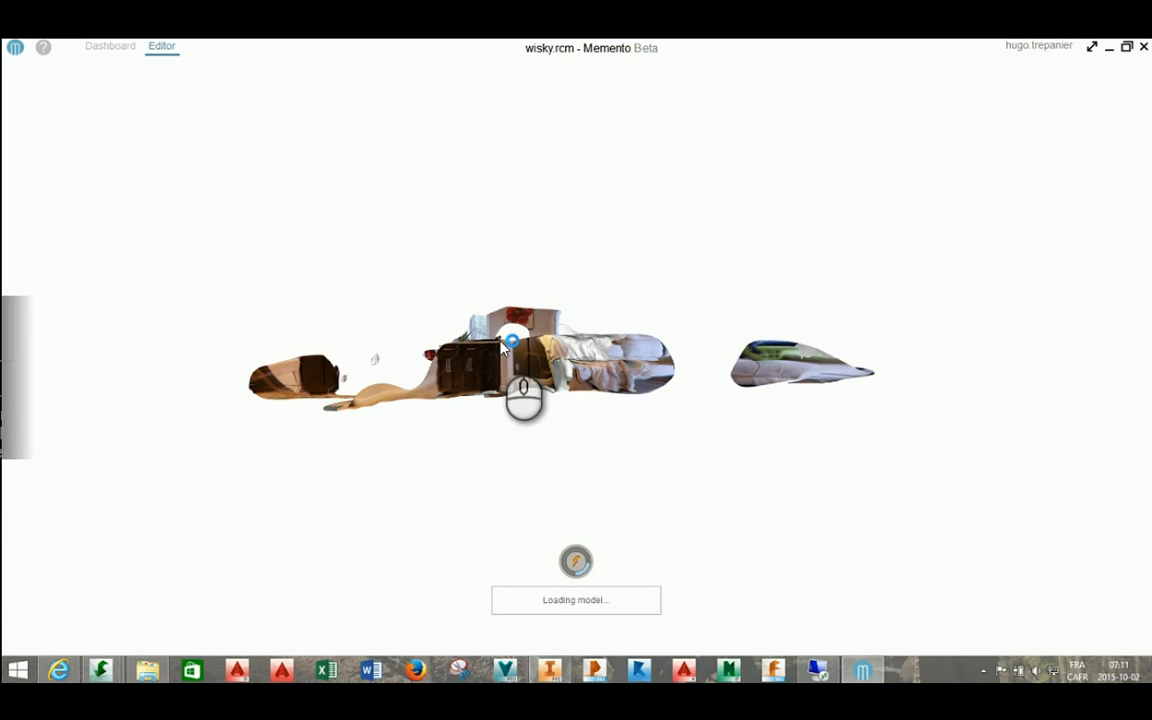
Step: Delete all of the scanned scene except the dog and a rectangular area just around its mat
right_click_drag(499, 337, 468, 322)
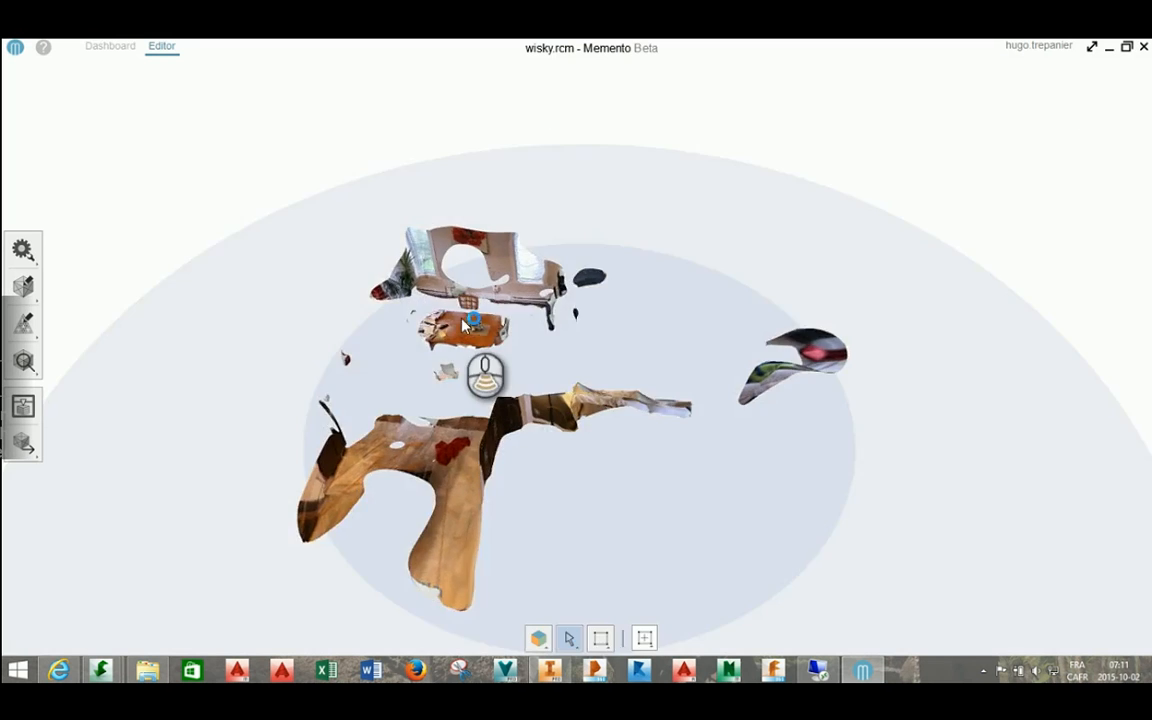
right_click_drag(513, 370, 620, 482)
scroll(429, 327, "up", 8)
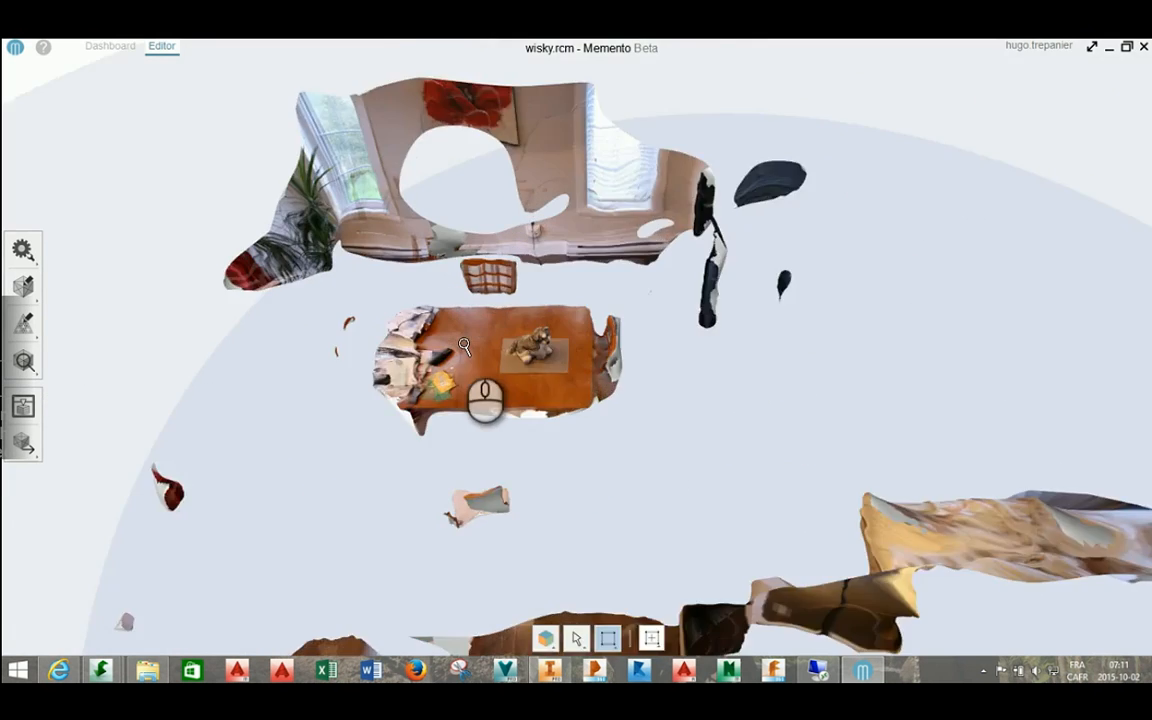
right_click_drag(772, 383, 861, 409)
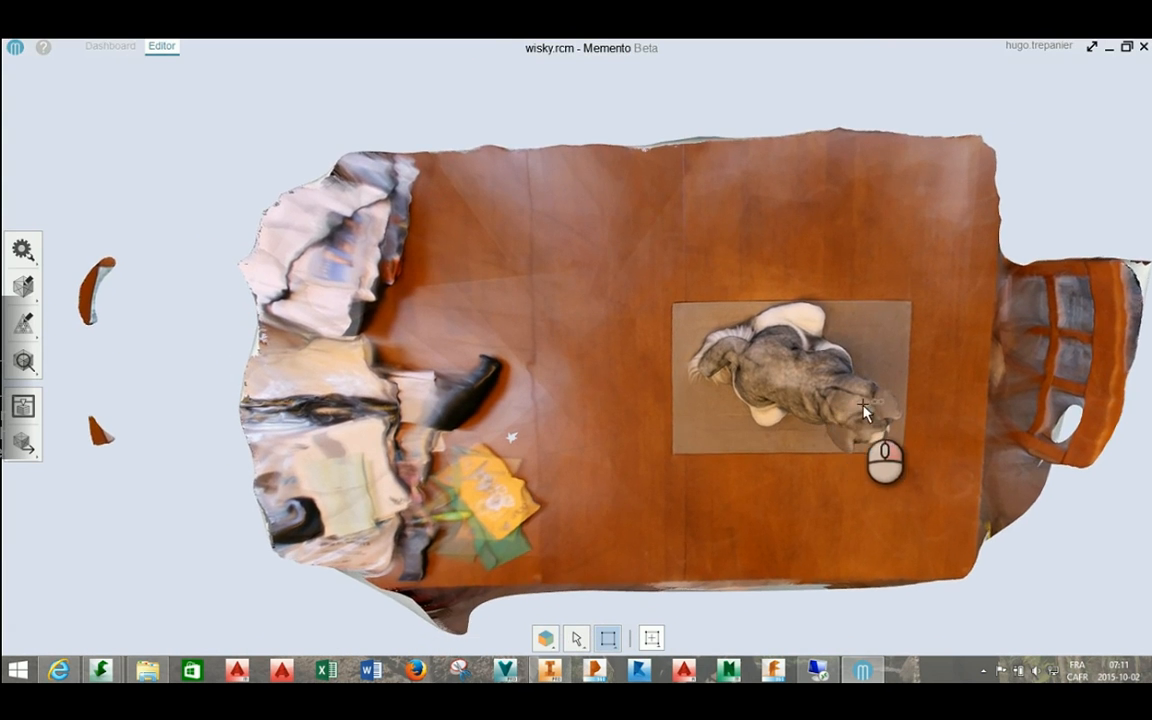
scroll(887, 406, "up", 5)
scroll(924, 402, "up", 2)
right_click_drag(938, 381, 746, 365)
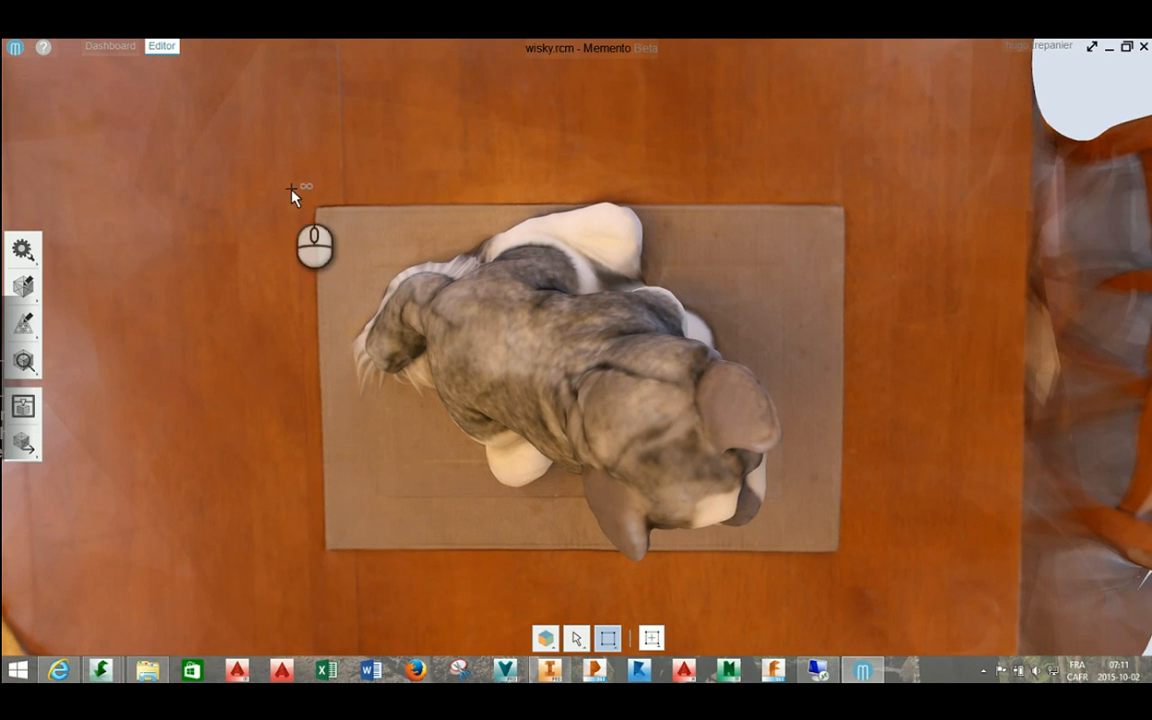
left_click_drag(291, 188, 886, 572)
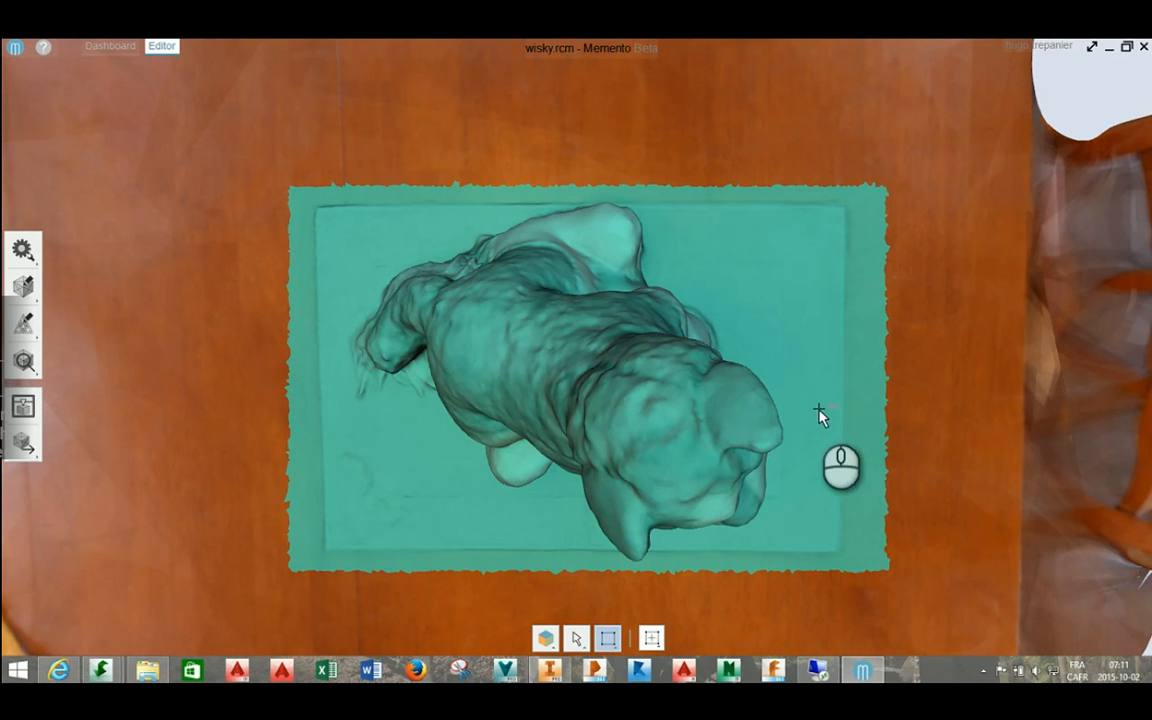
right_click(796, 397)
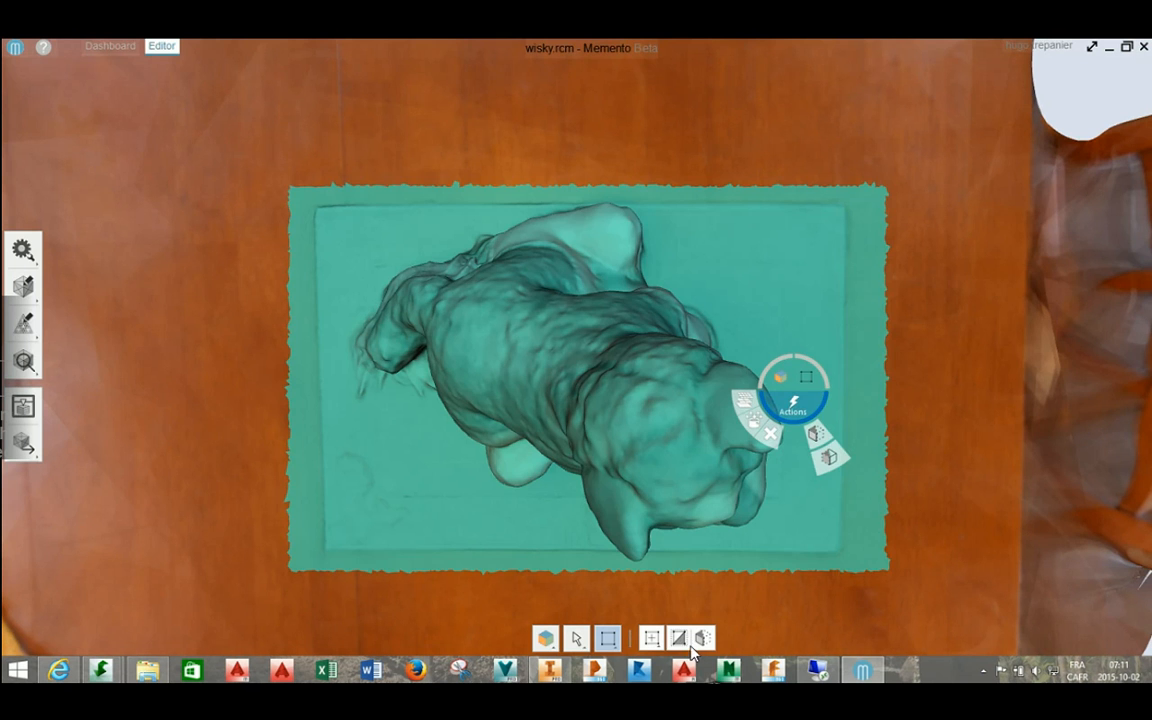
left_click(678, 637)
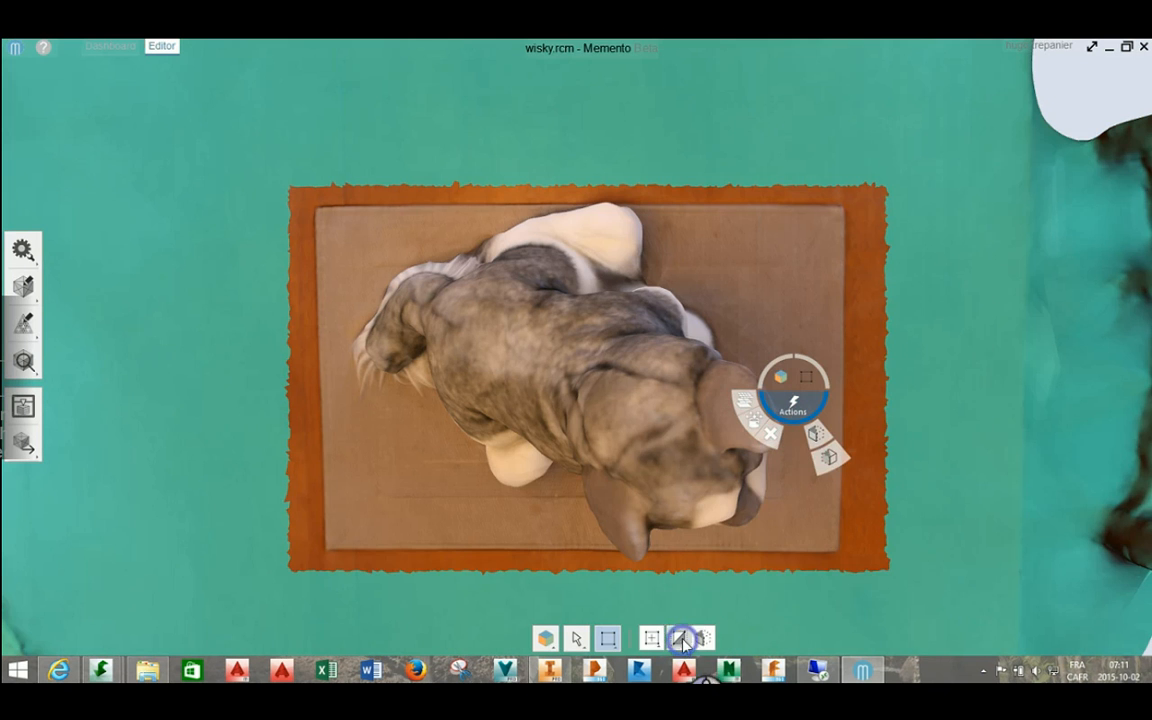
left_click(772, 435)
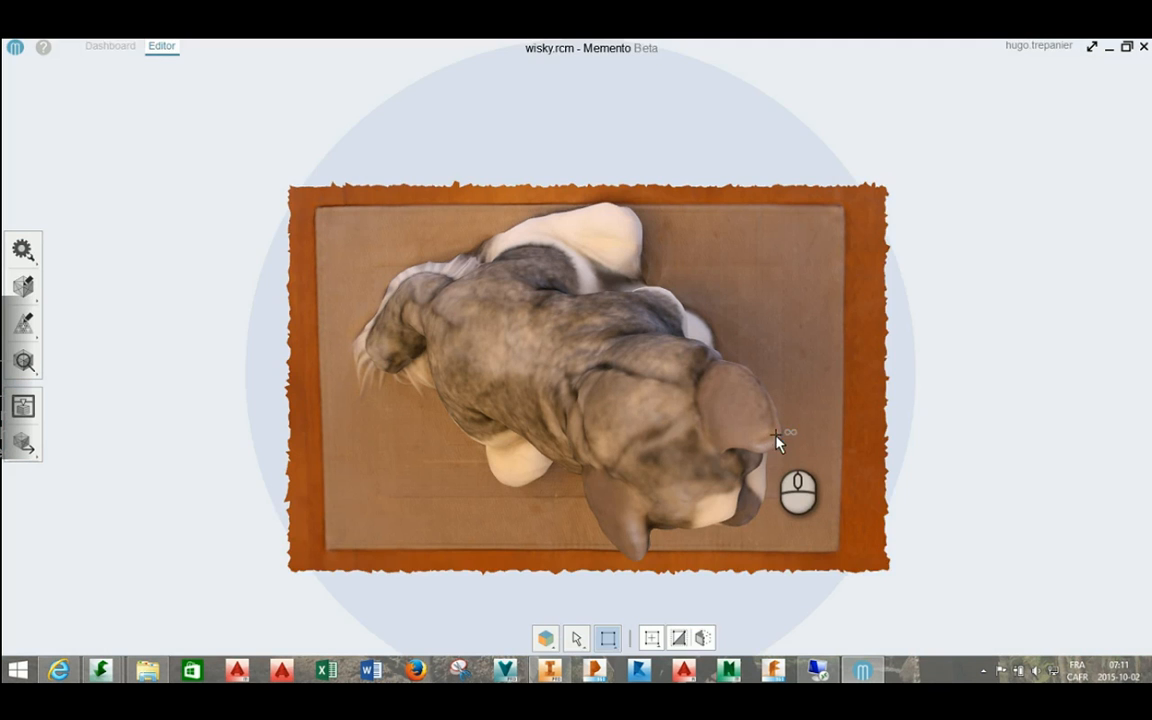
Step: Change the display of the dog and mat from textured to an untextured mesh with visible wireframe
right_click_drag(641, 462, 717, 452)
left_click(545, 640)
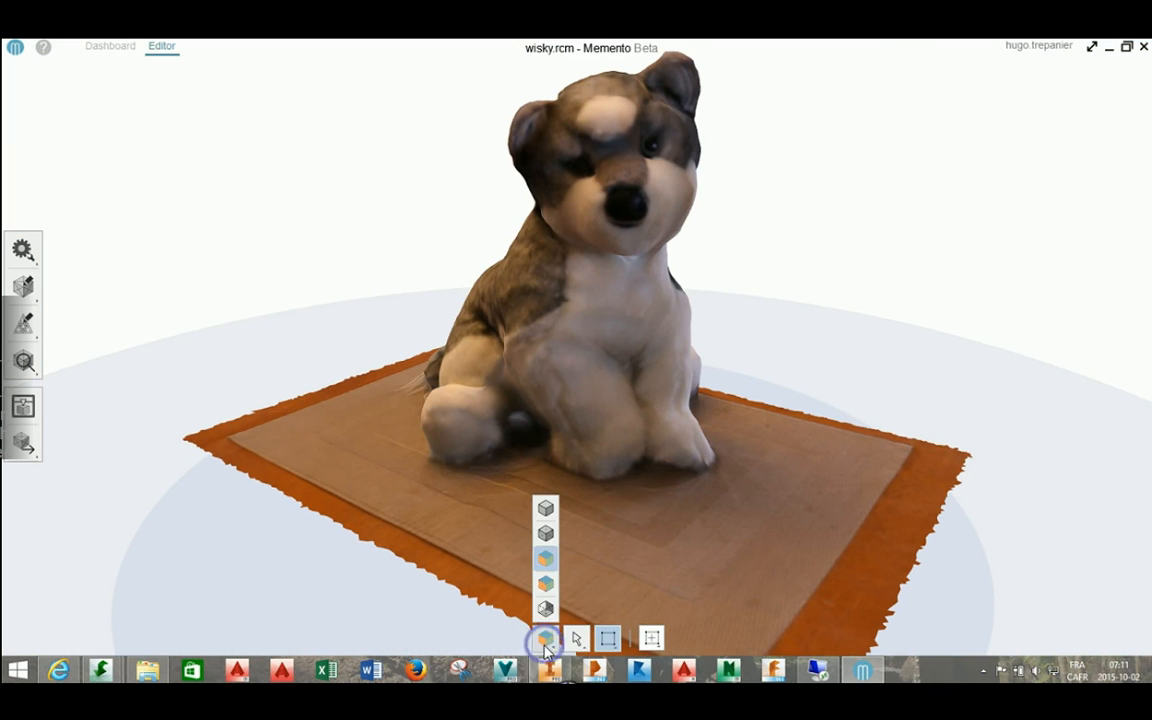
left_click(544, 536)
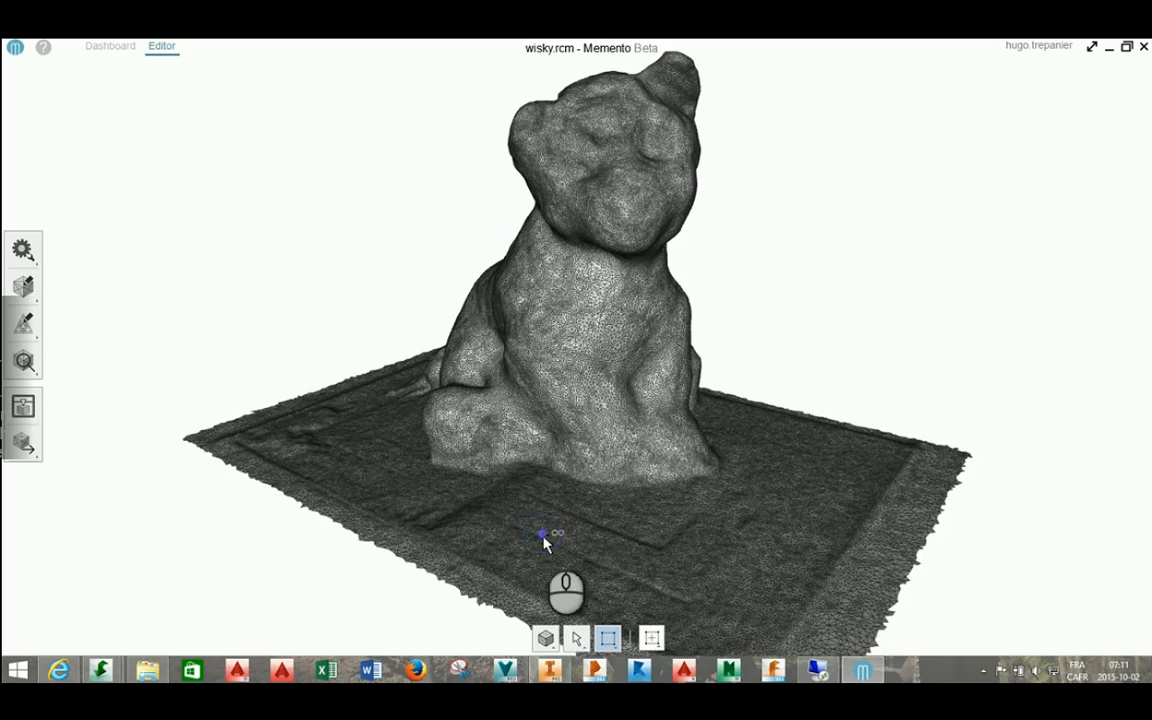
mouse_move(545, 535)
right_mouse_down()
mouse_move(535, 519)
mouse_move(571, 424)
mouse_move(548, 522)
mouse_move(668, 522)
mouse_move(600, 527)
mouse_move(612, 472)
right_mouse_up()
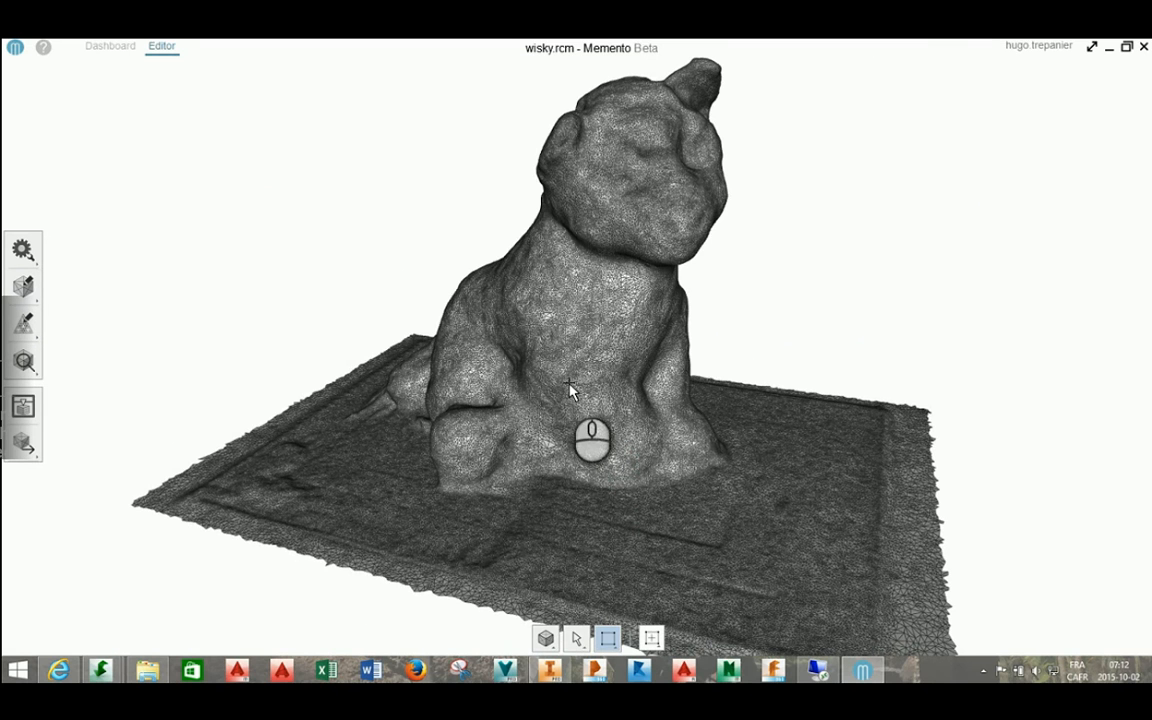
Step: Run Diagnostics to detect mesh issues, examine the hole results around the mat's edge, and close the diagnostics
left_click(18, 362)
left_click(63, 360)
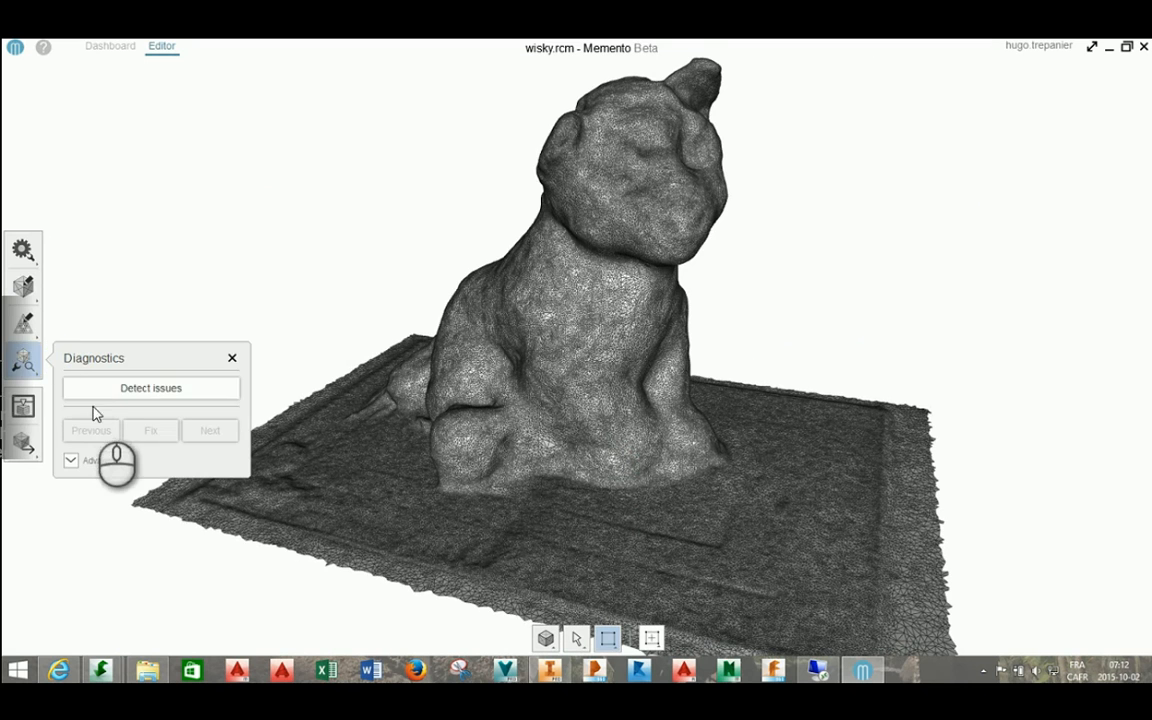
left_click(103, 390)
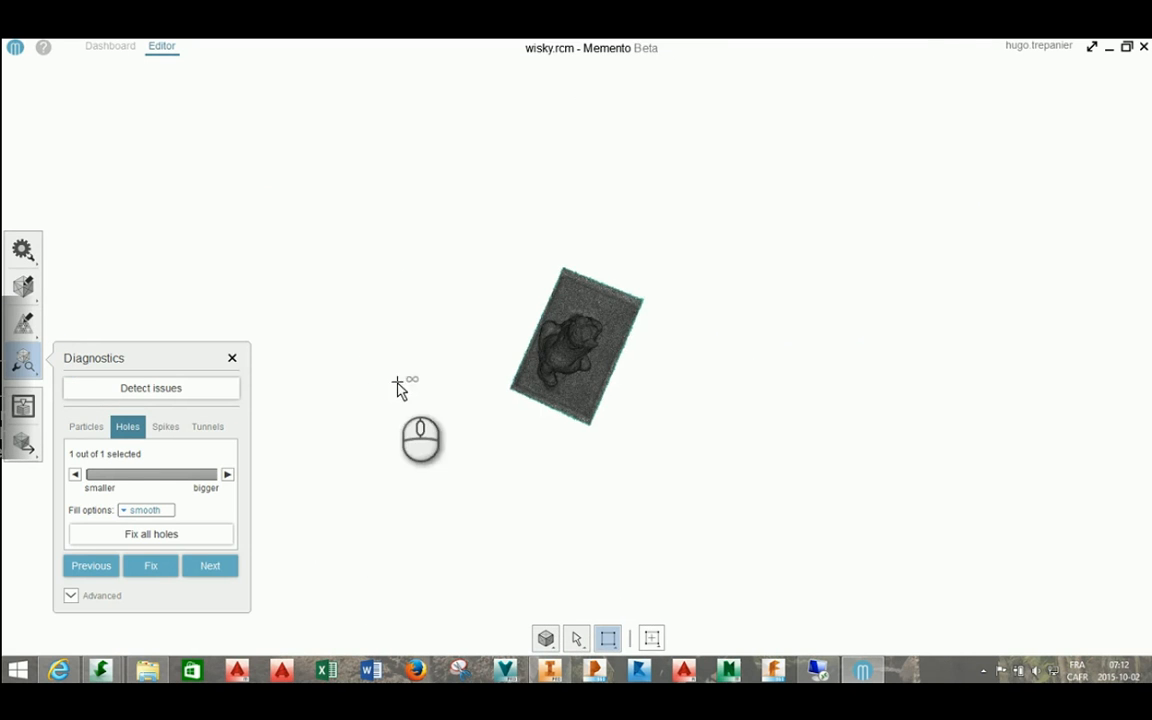
scroll(573, 313, "up", 5)
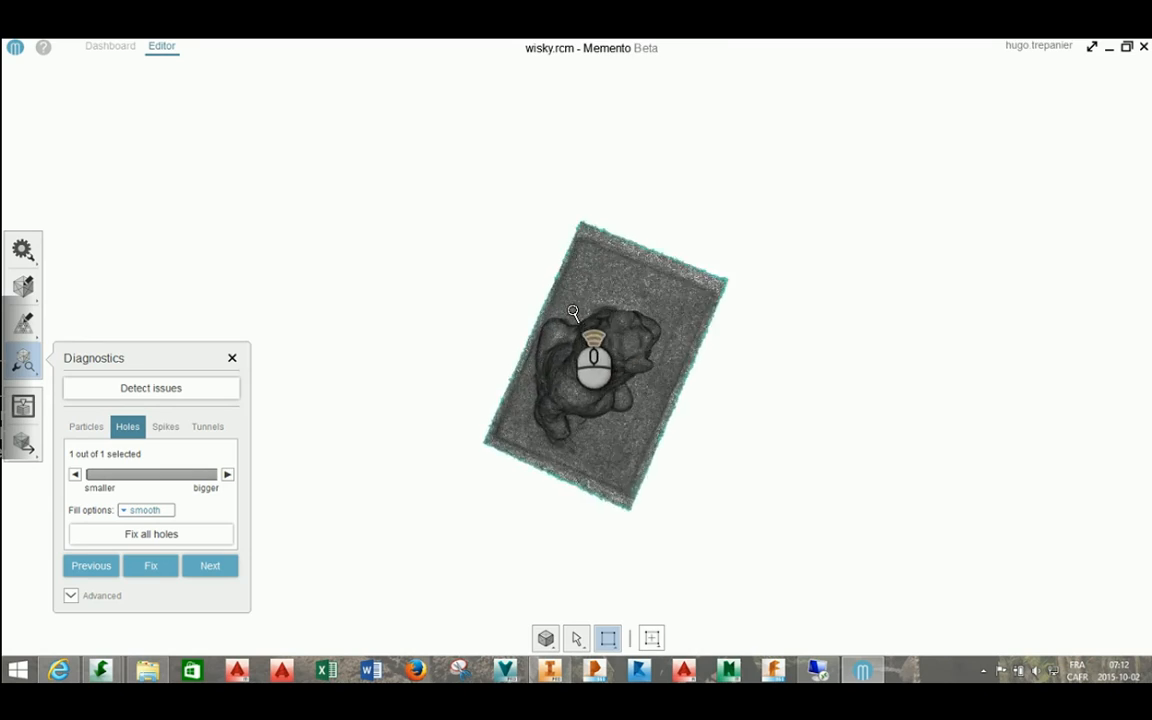
scroll(573, 313, "up", 5)
scroll(583, 218, "down", 10)
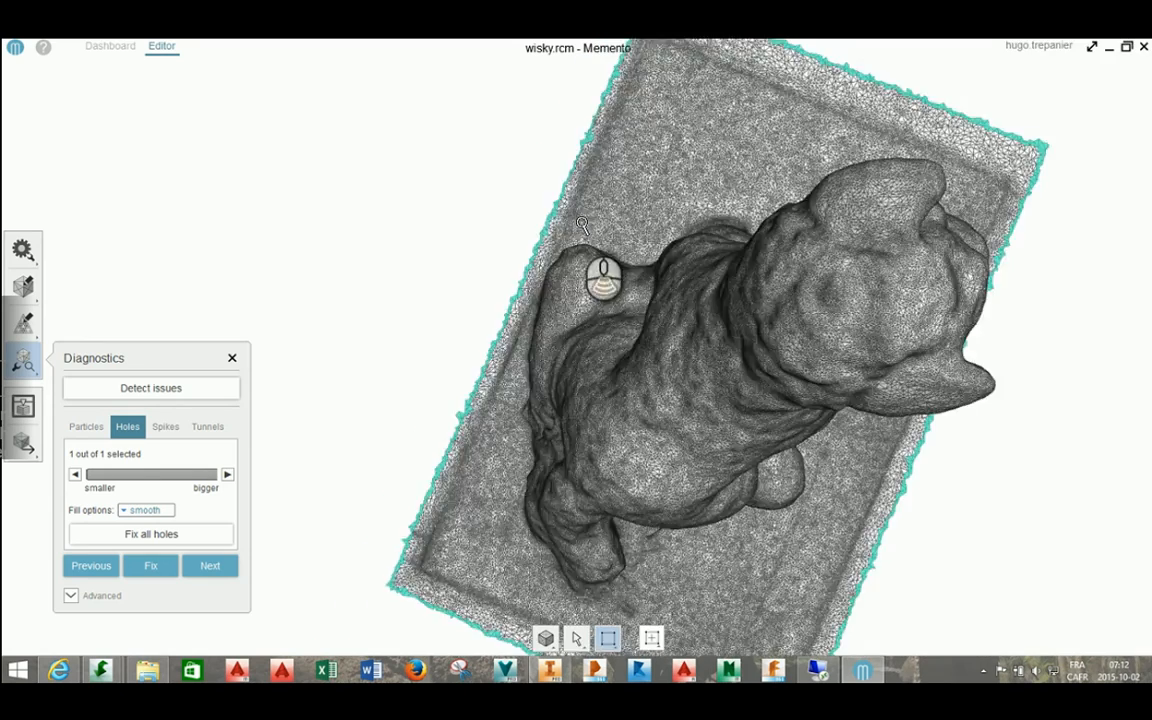
left_click_drag(596, 382, 407, 343)
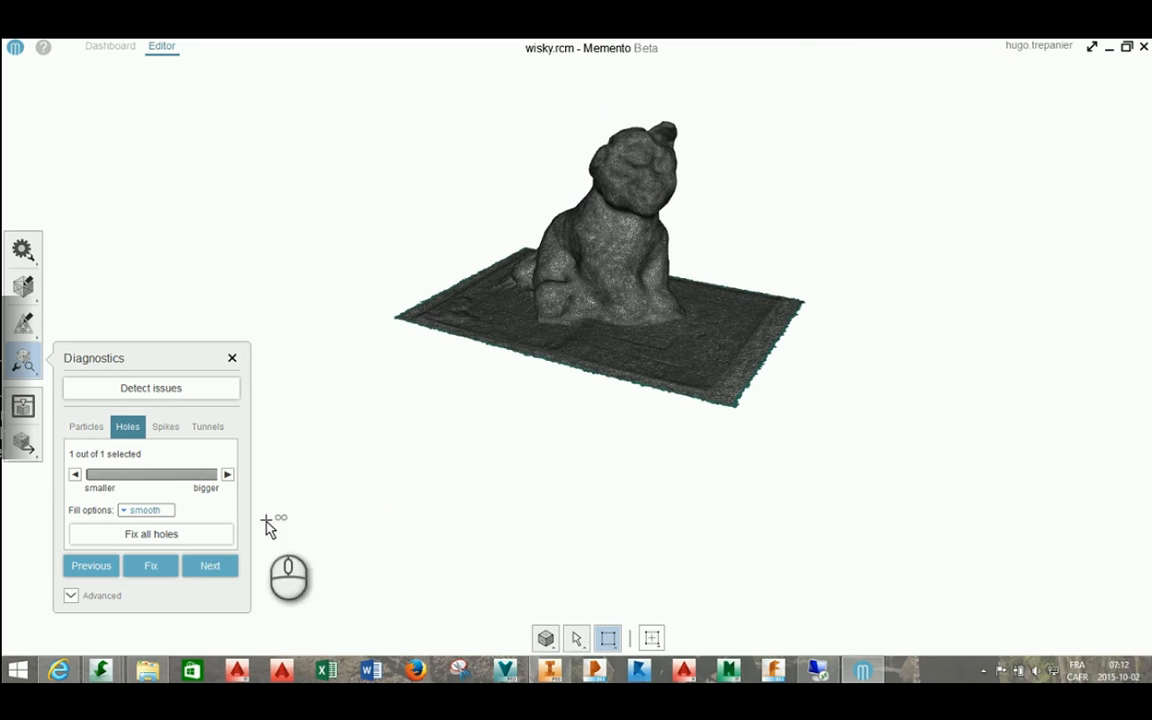
left_click(232, 357)
Step: Slice the mat off the dog with the fill option, lowering the cutting plane to the base of the dog's paws
scroll(599, 345, "up", 5)
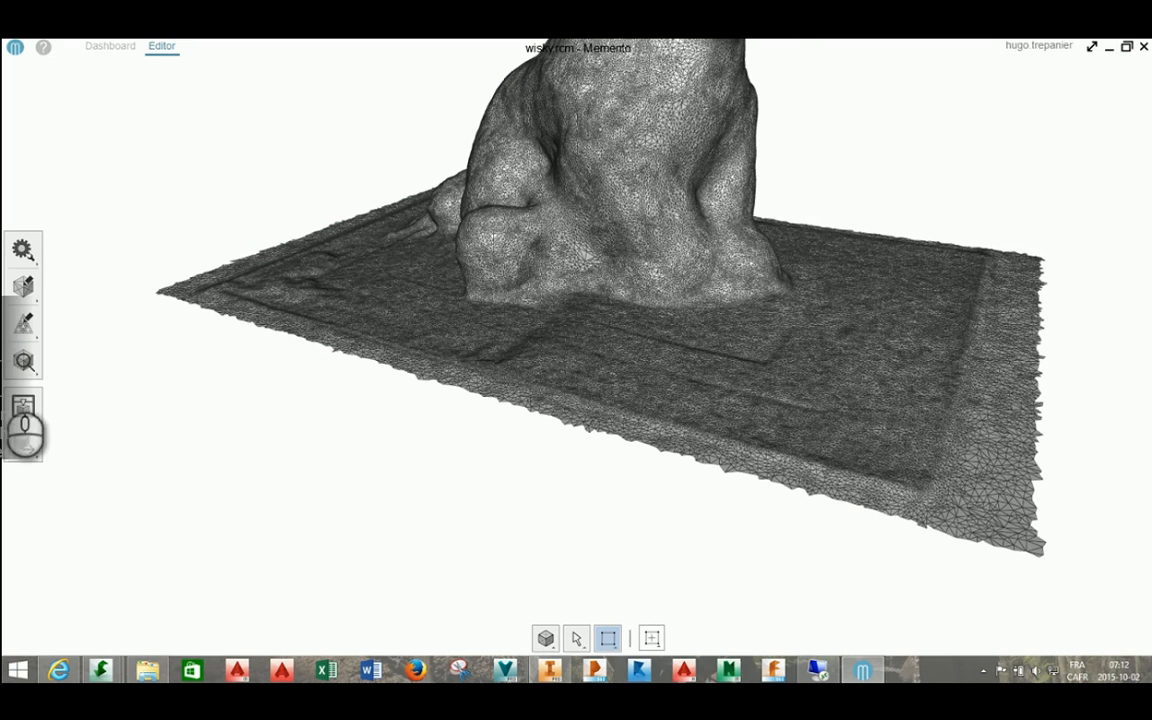
left_click(27, 287)
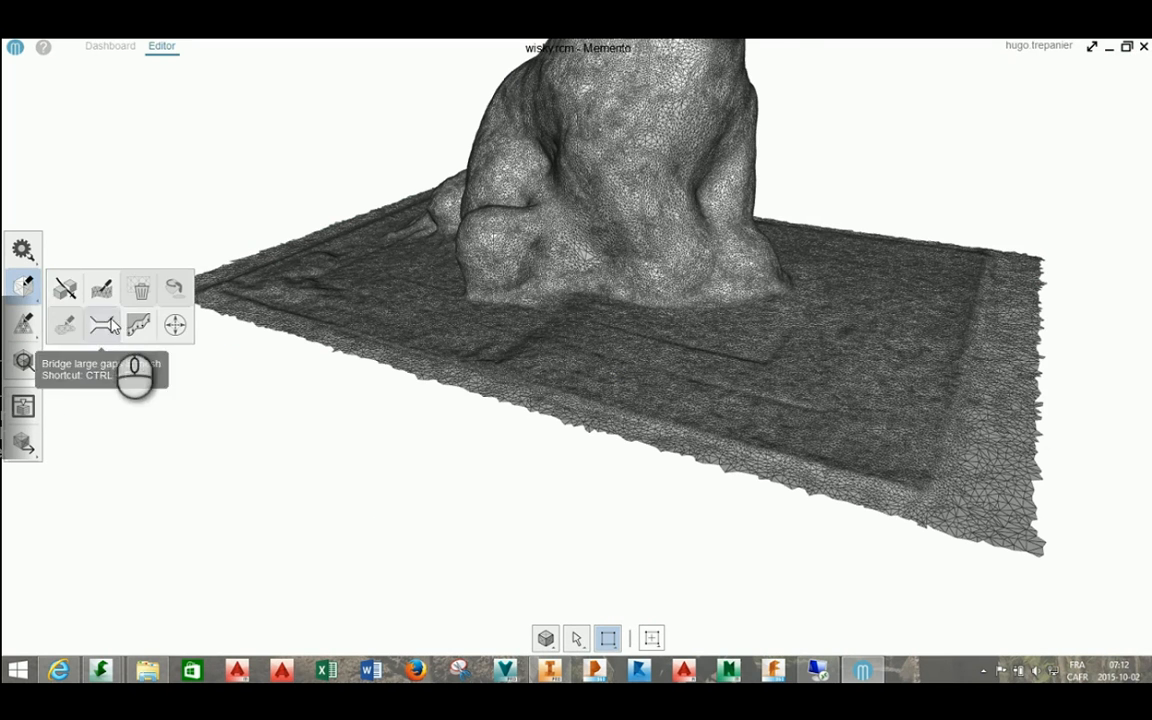
left_click(70, 292)
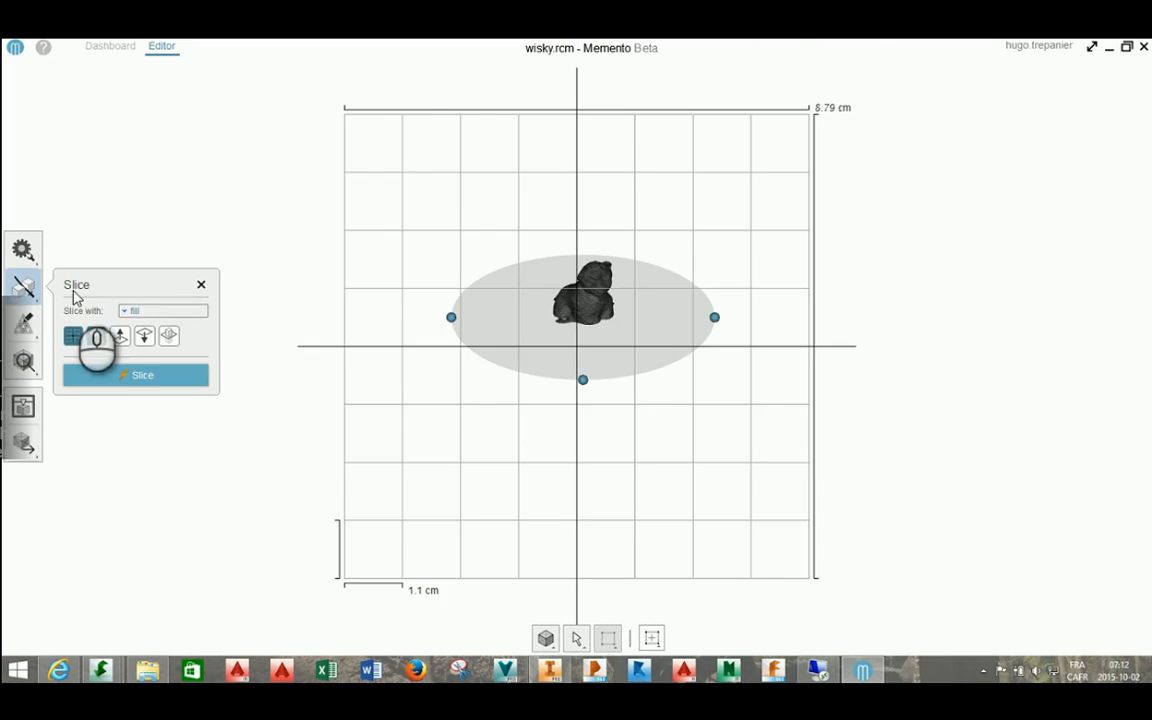
scroll(646, 322, "up", 2)
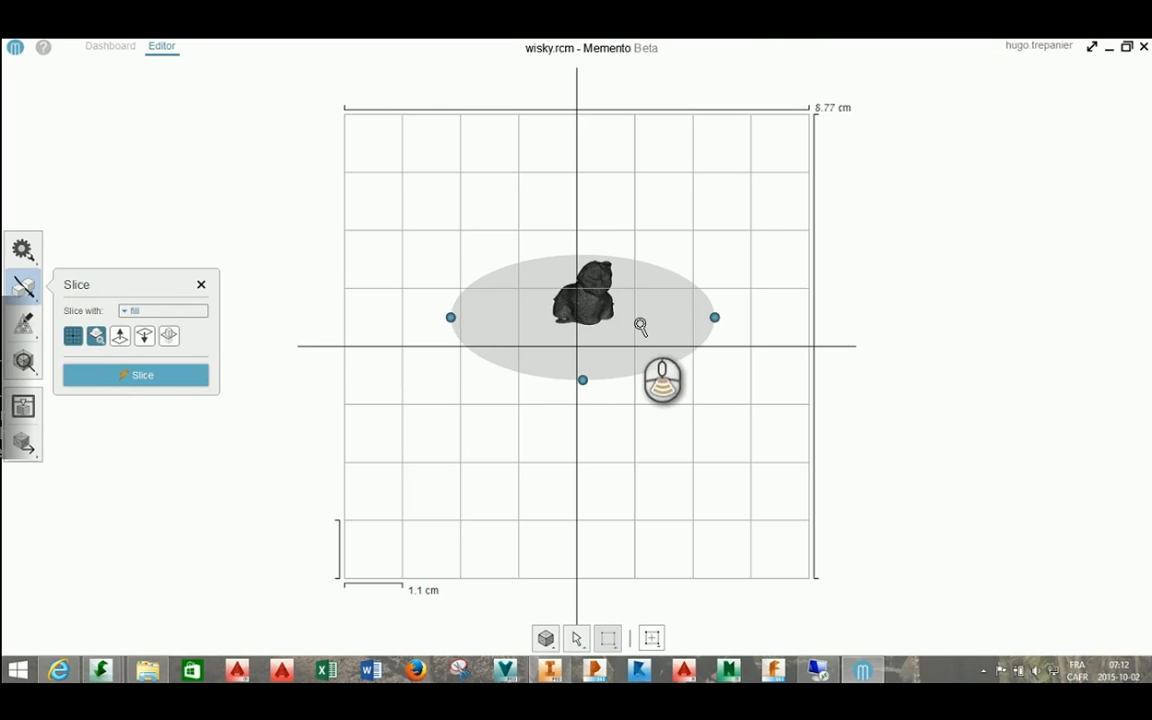
scroll(640, 326, "down", 2)
scroll(635, 322, "up", 12)
scroll(574, 311, "down", 2)
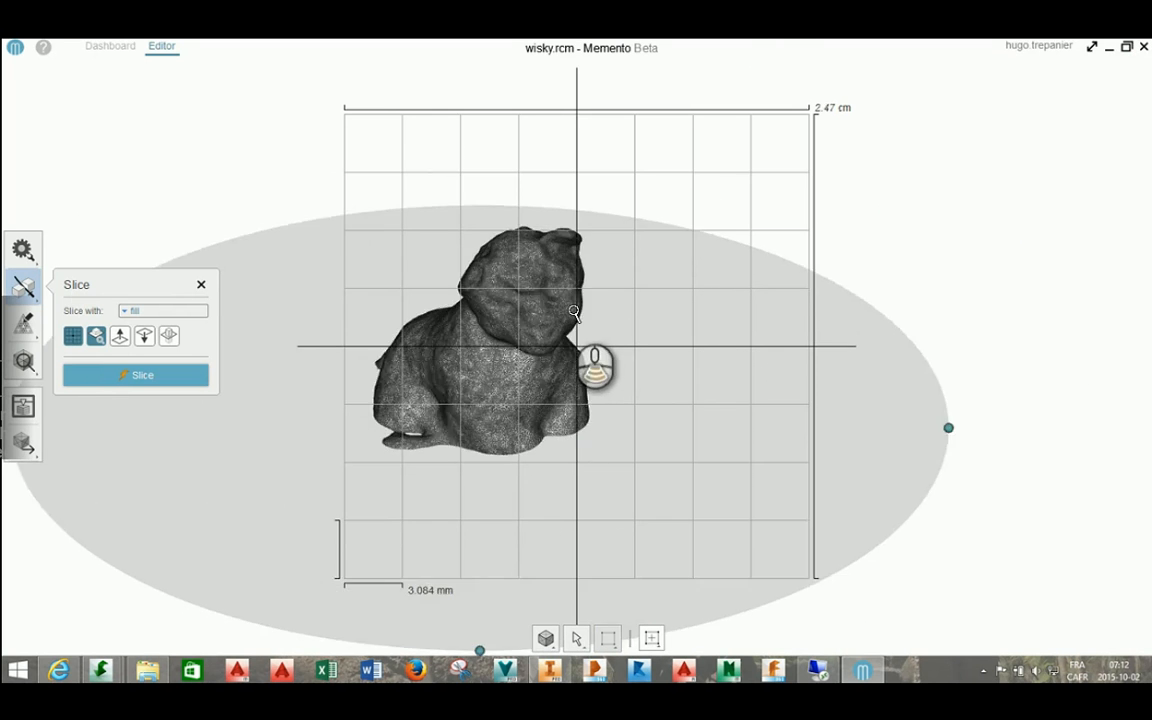
scroll(574, 311, "down", 1)
left_click(145, 338)
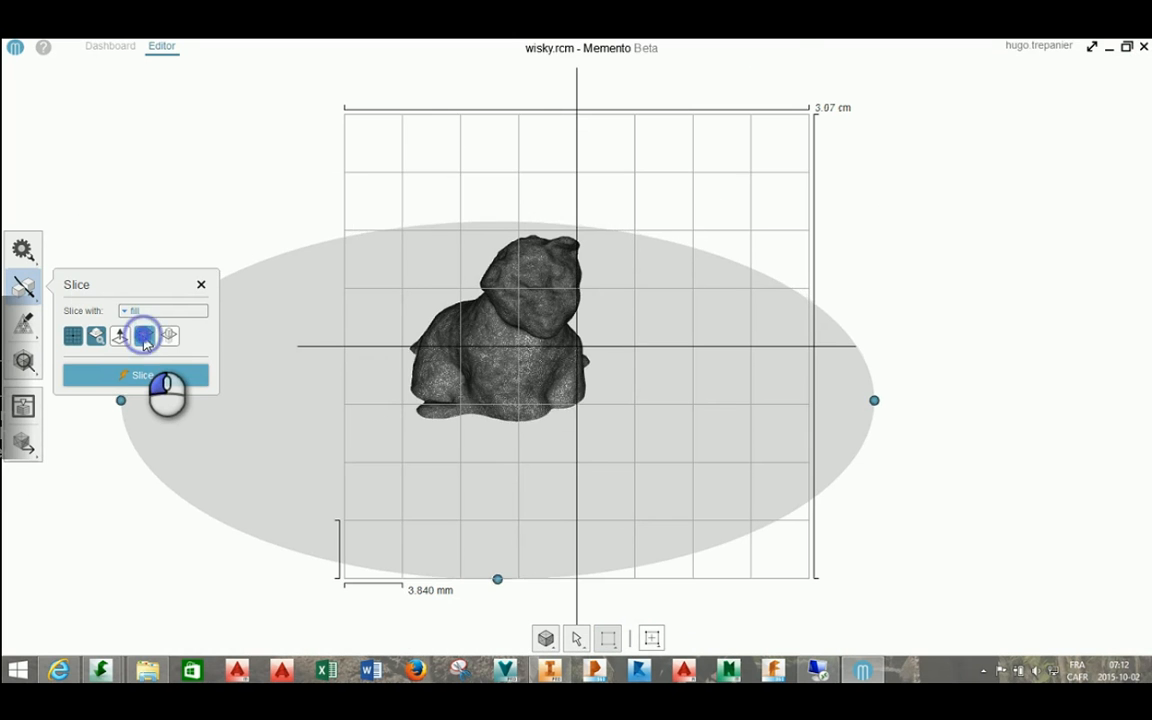
left_click(145, 338)
left_click(145, 338)
left_click(145, 338)
left_click(145, 338)
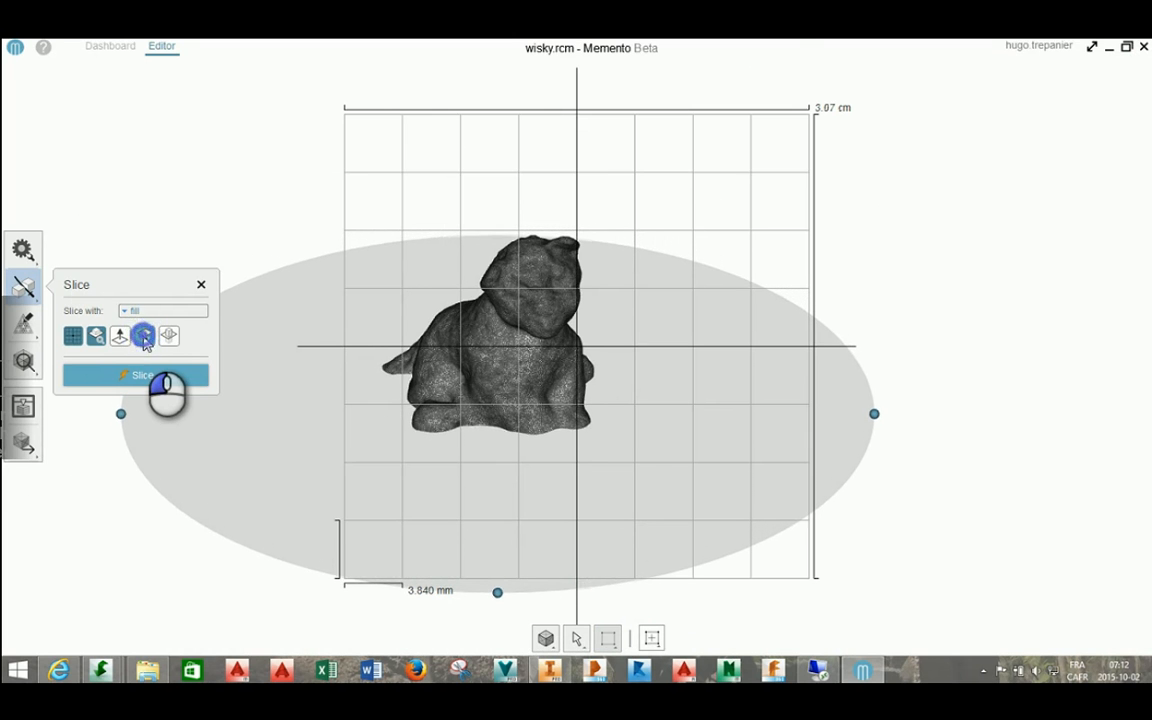
left_click(144, 338)
left_click(144, 338)
left_click(144, 338)
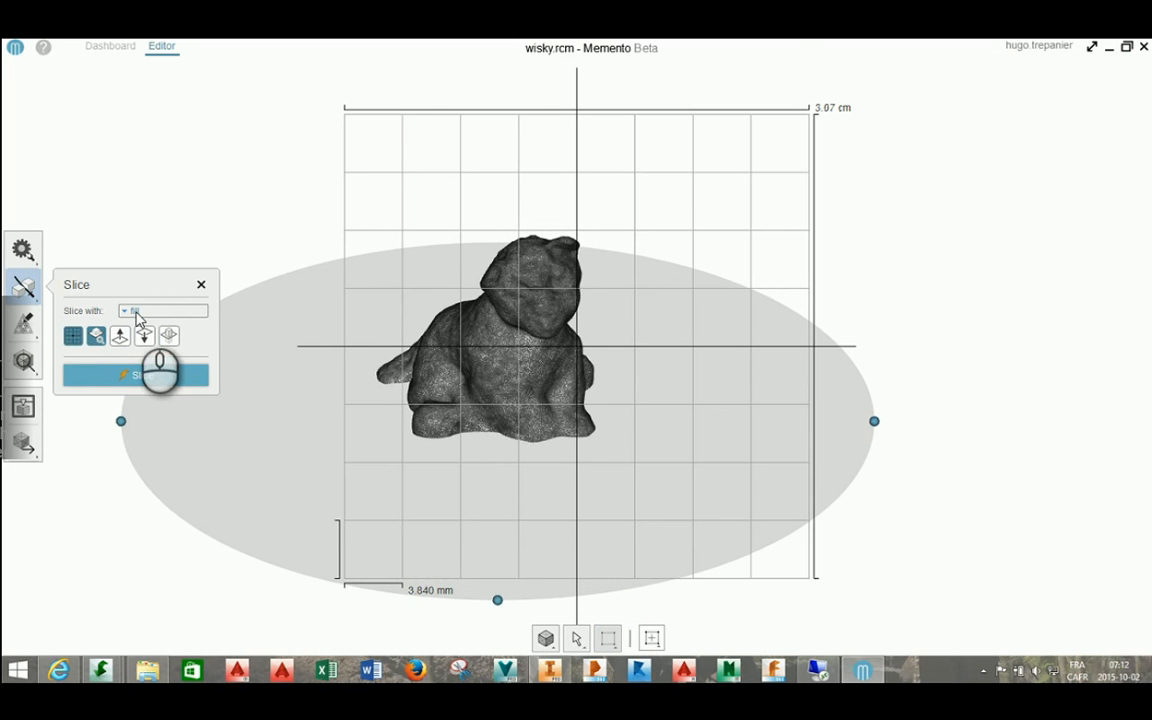
right_click_drag(494, 404, 485, 366)
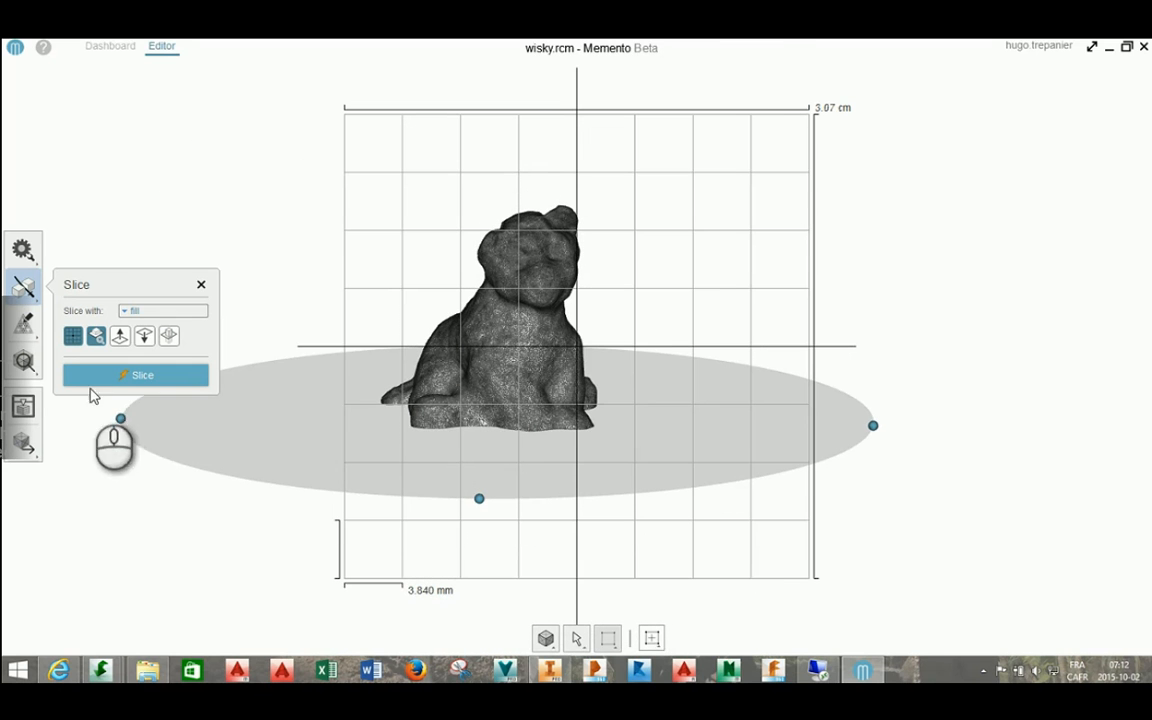
left_click(138, 376)
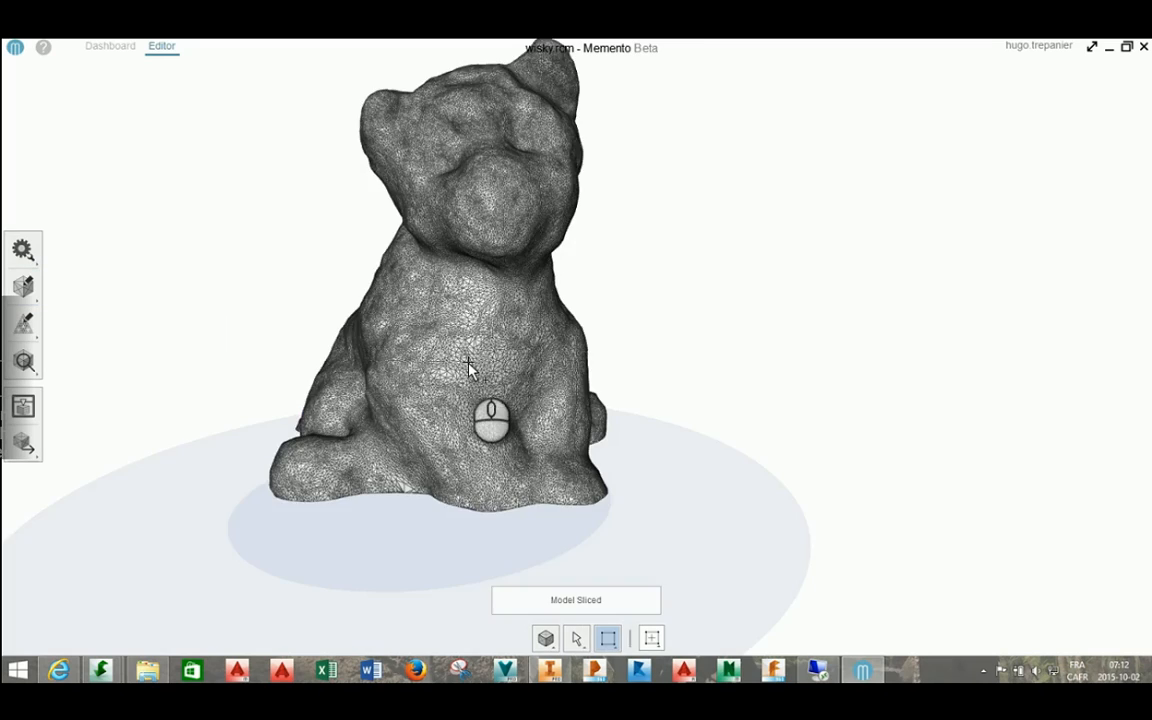
Step: Set up an export of the sliced dog as a 3D model in OBJ(Quads) format
right_click_drag(469, 367, 369, 352)
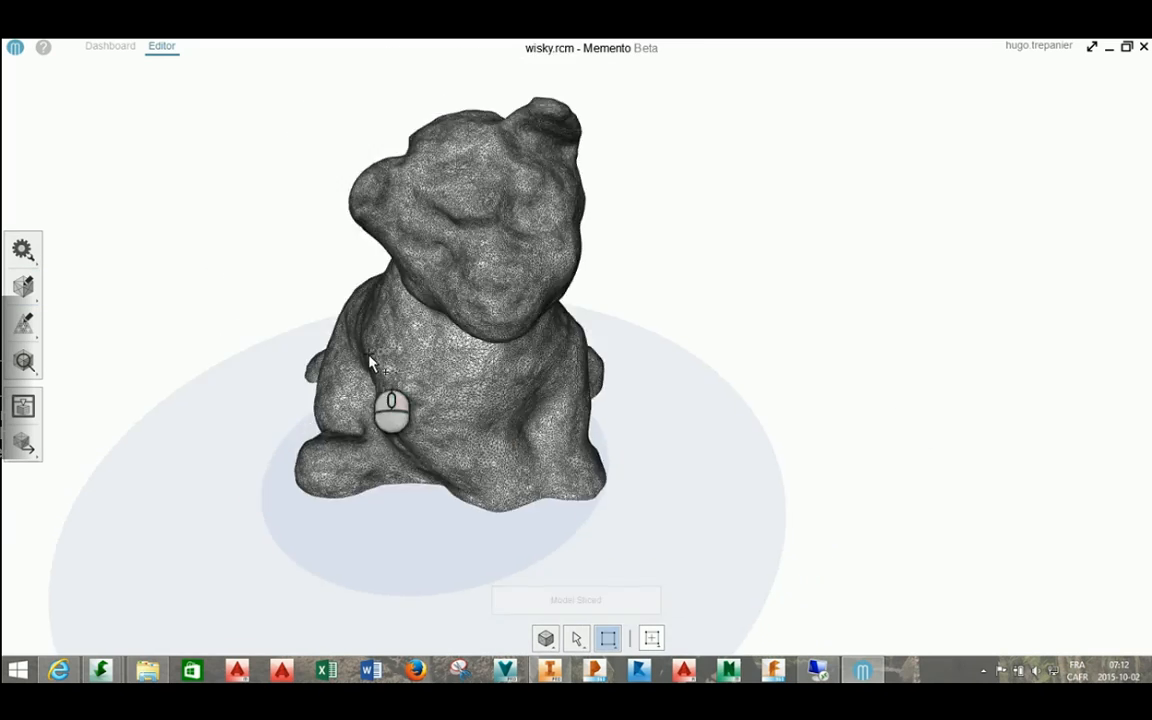
middle_click_drag(369, 352, 499, 371)
right_click_drag(499, 371, 500, 340)
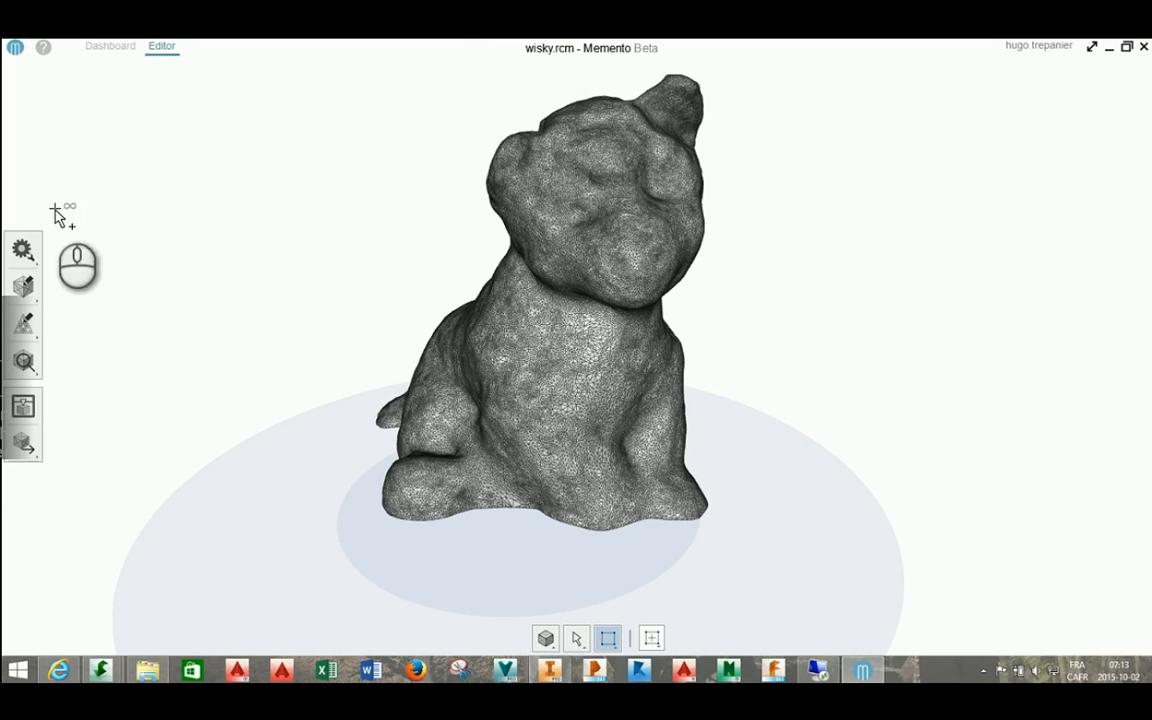
left_click(15, 47)
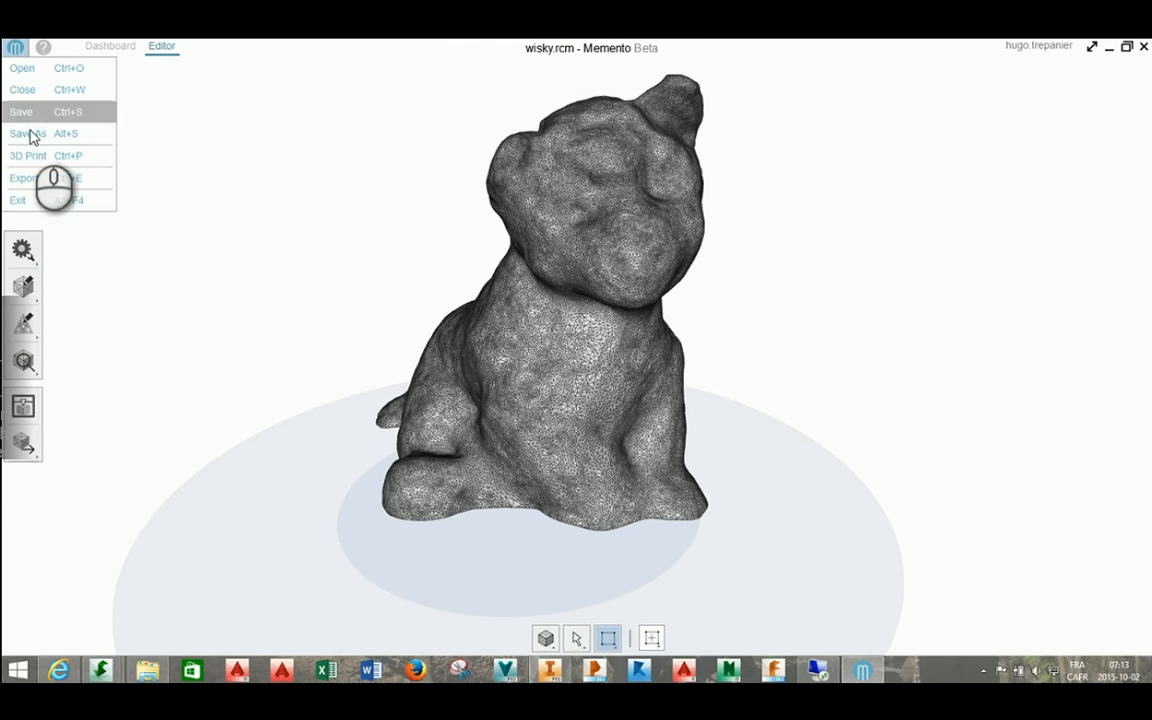
left_click(22, 180)
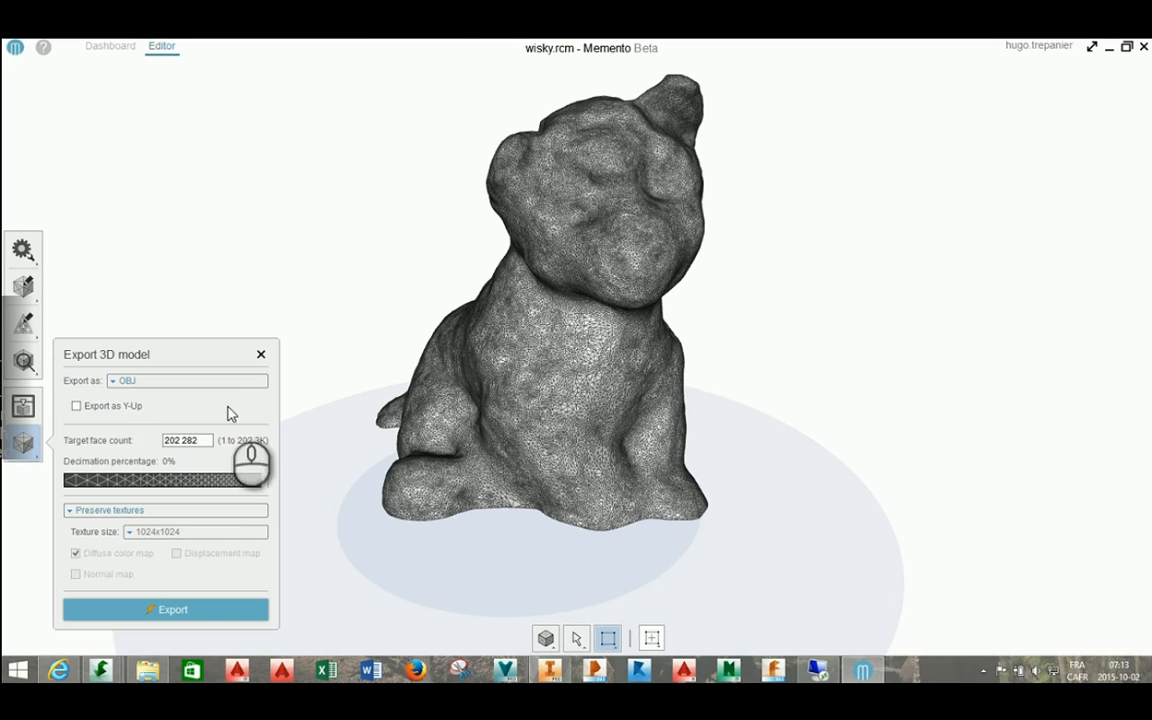
left_click(113, 386)
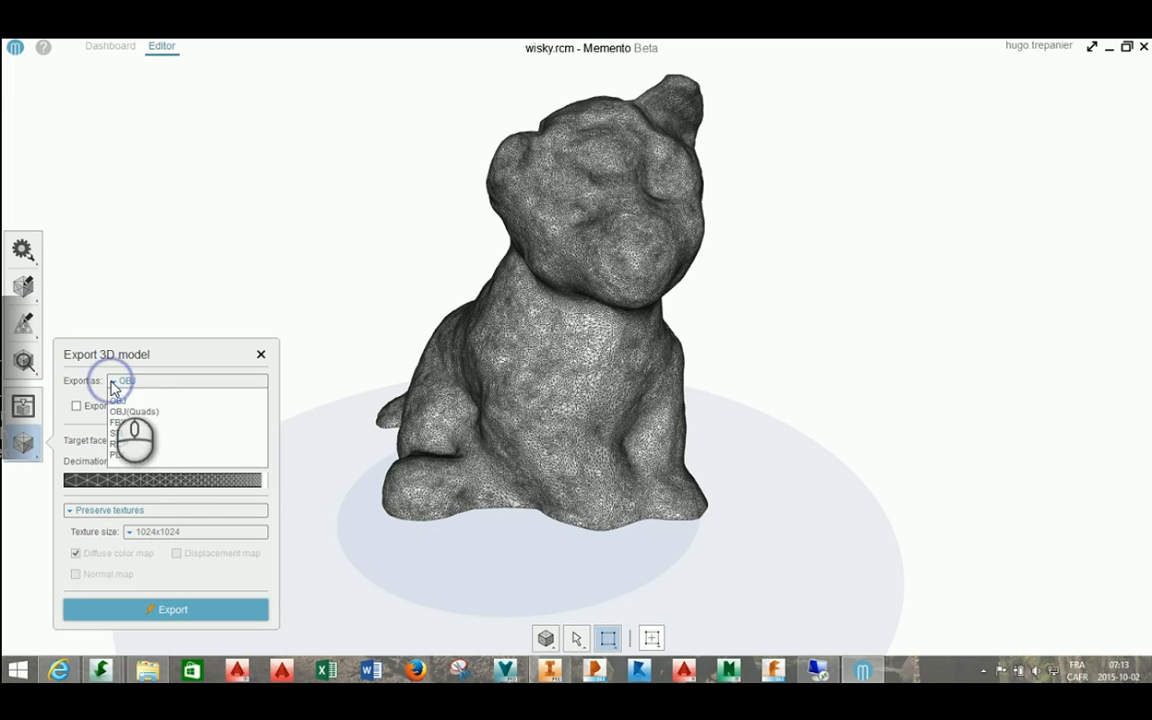
left_click(133, 412)
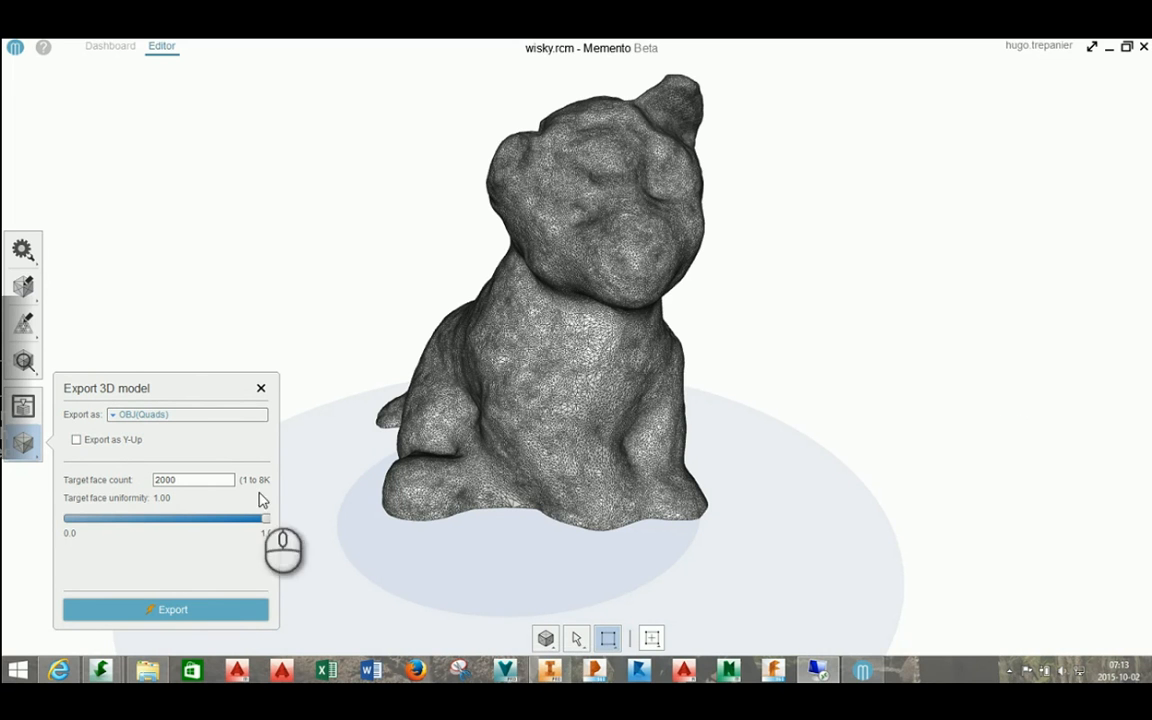
Step: Export the dog model to the Demo import scan folder inside Client 2015 on the C: drive
left_click(145, 608)
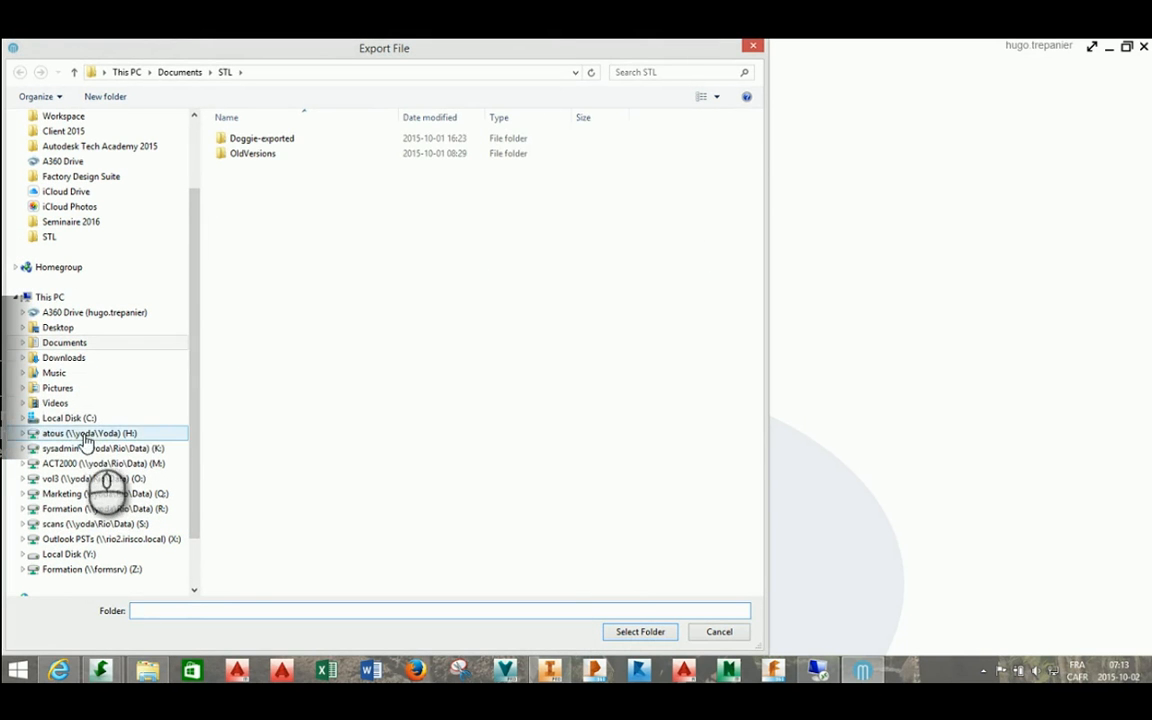
left_click(78, 419)
left_click(300, 273)
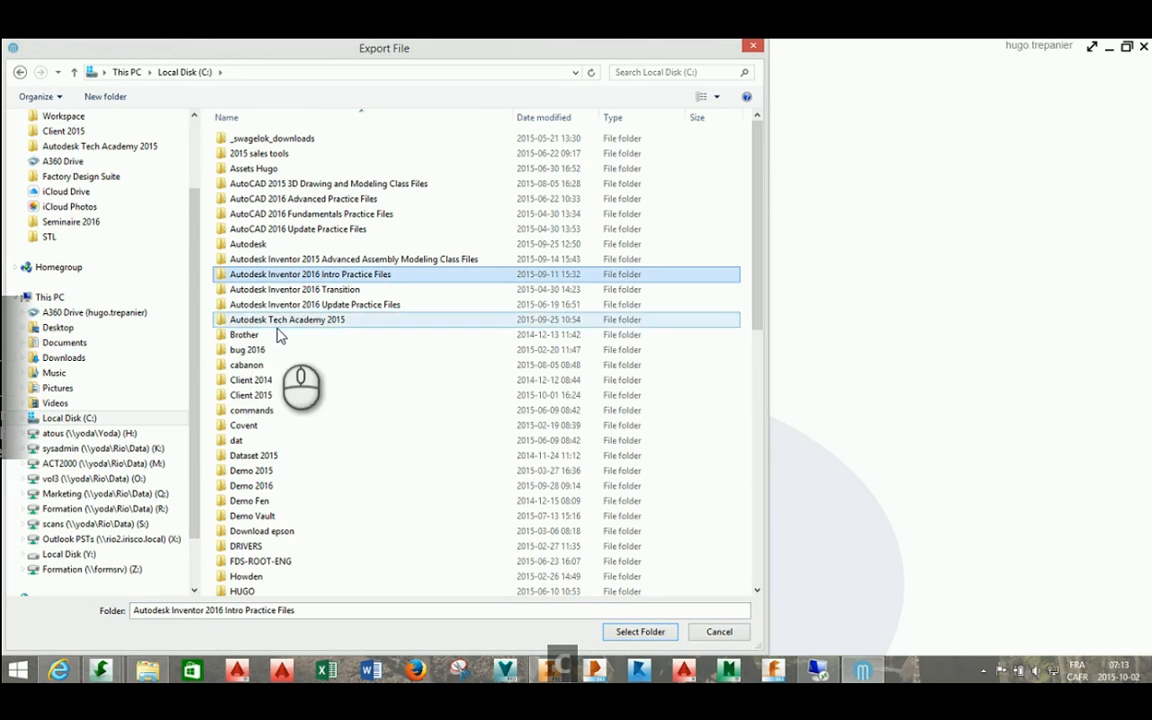
left_click(255, 366)
double_click(252, 396)
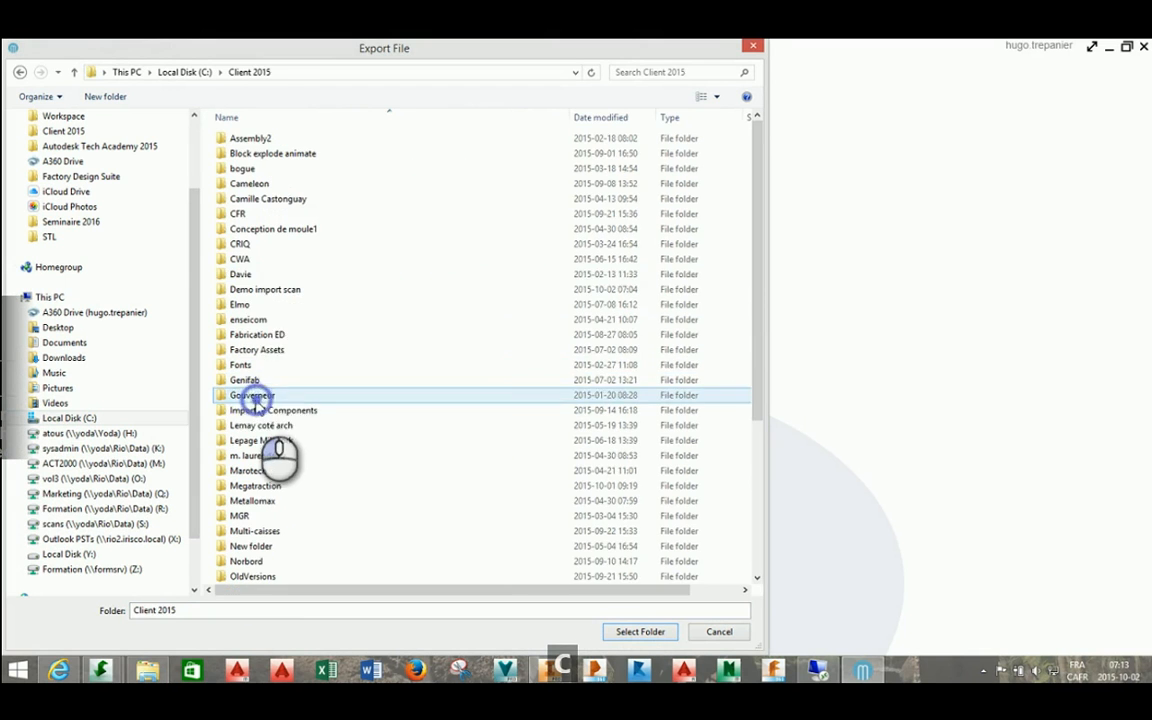
left_click(265, 276)
double_click(265, 289)
left_click(640, 631)
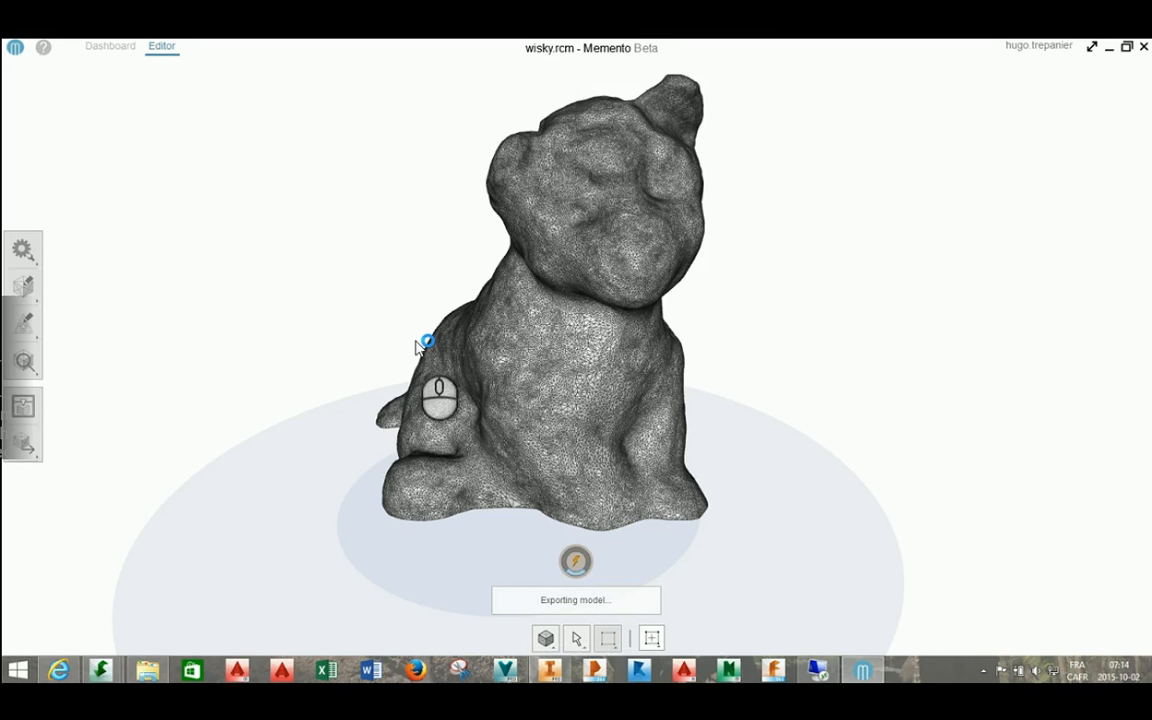
Step: Switch to Fusion 360 and create a new form in the untitled design
key("alt+Tab")
key("Tab")
key("Tab")
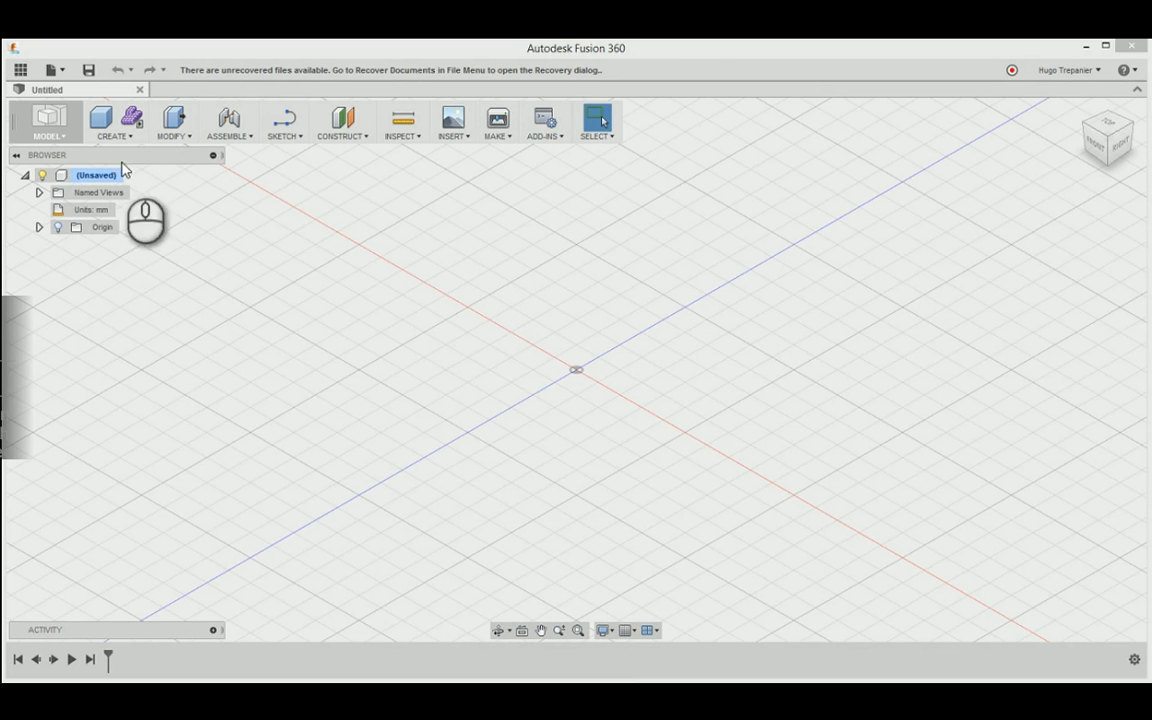
left_click(132, 120)
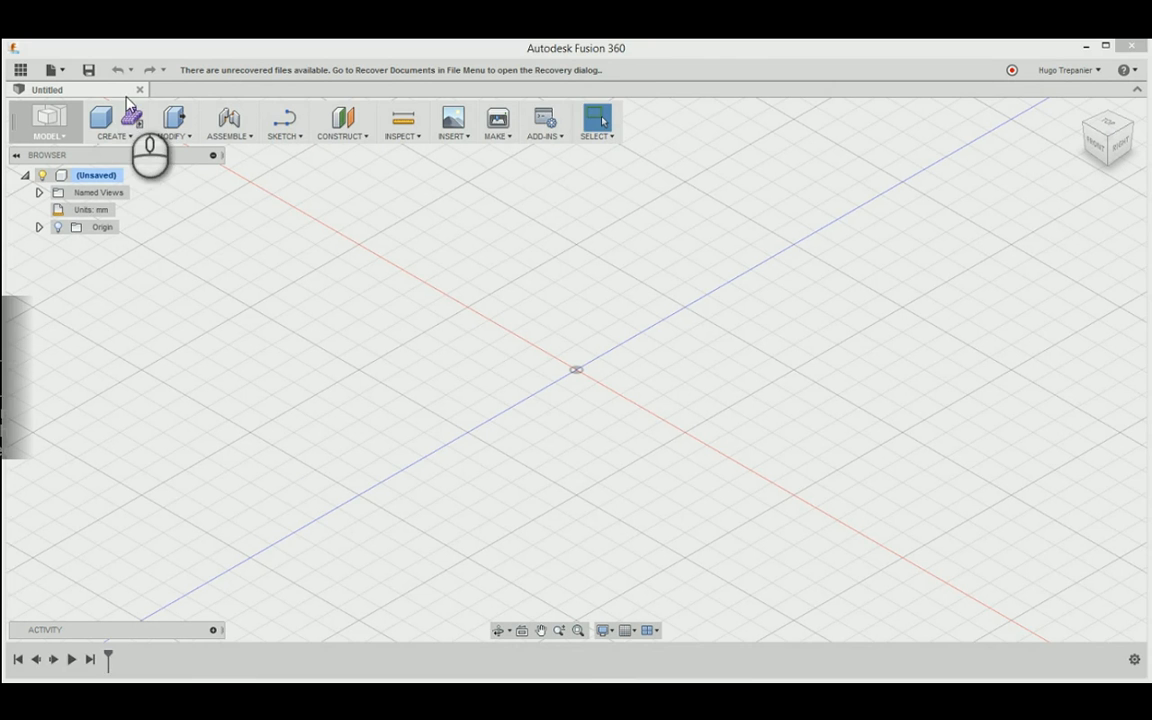
Step: Insert the Doggie-exported.obj mesh into the form with Millimeter as the unit type
left_click(446, 140)
left_click(466, 205)
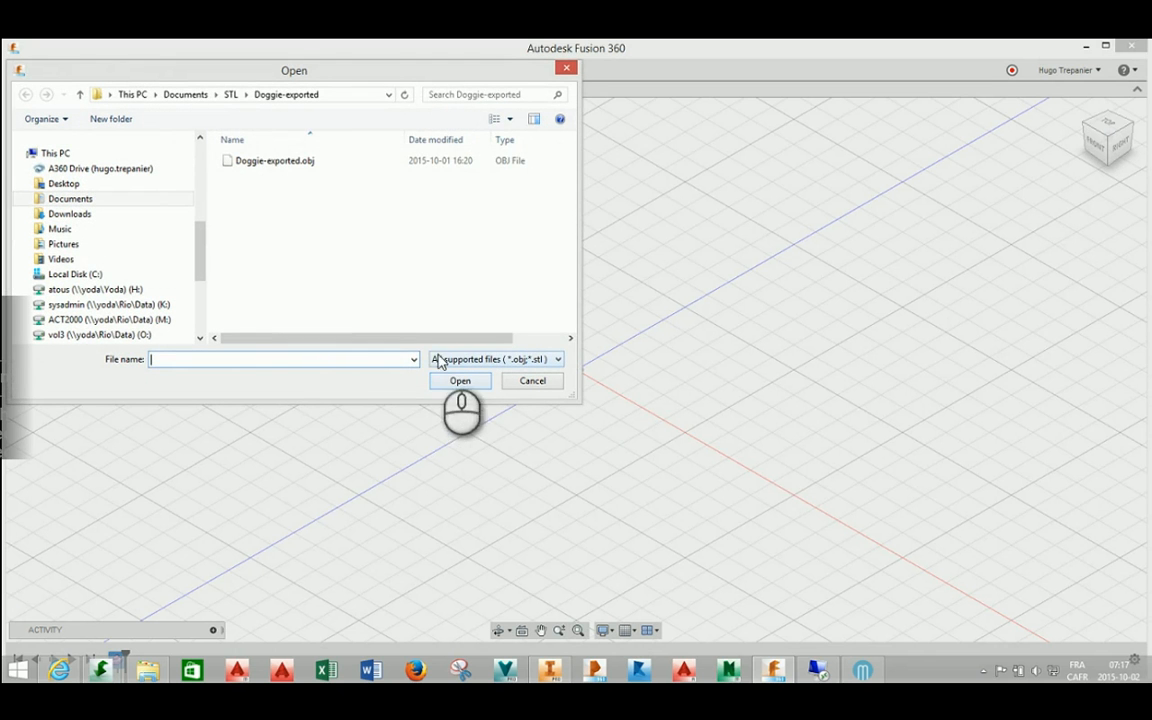
left_click(249, 166)
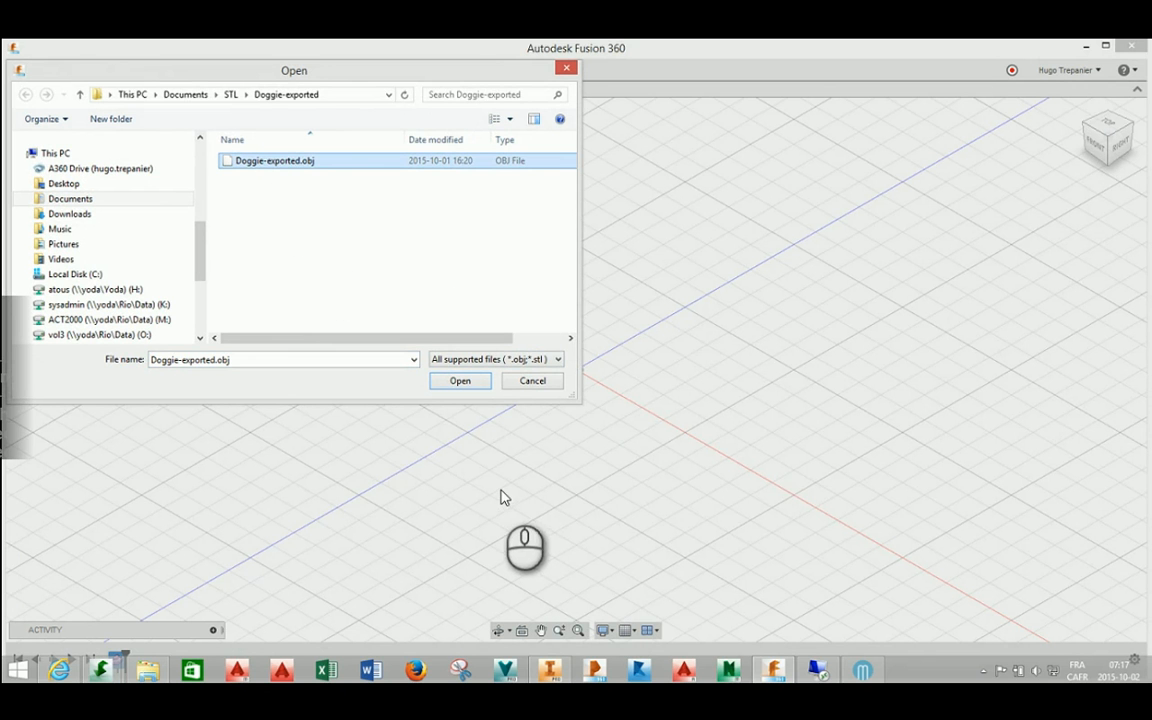
left_click(460, 381)
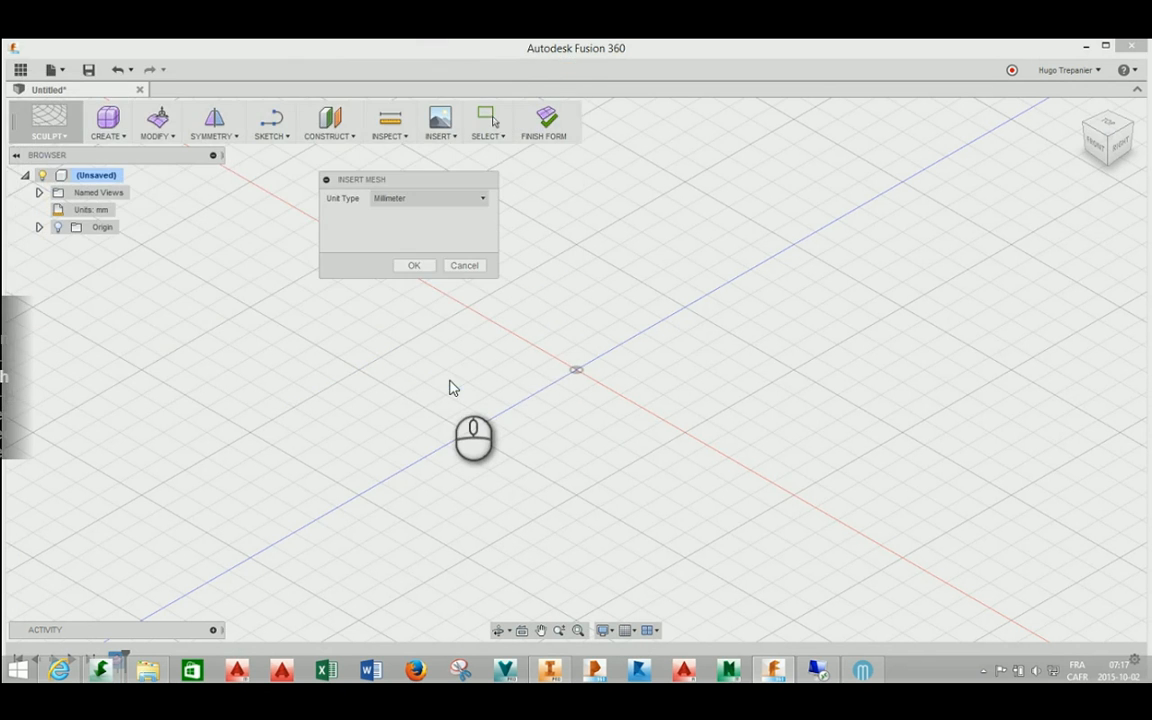
left_click(414, 265)
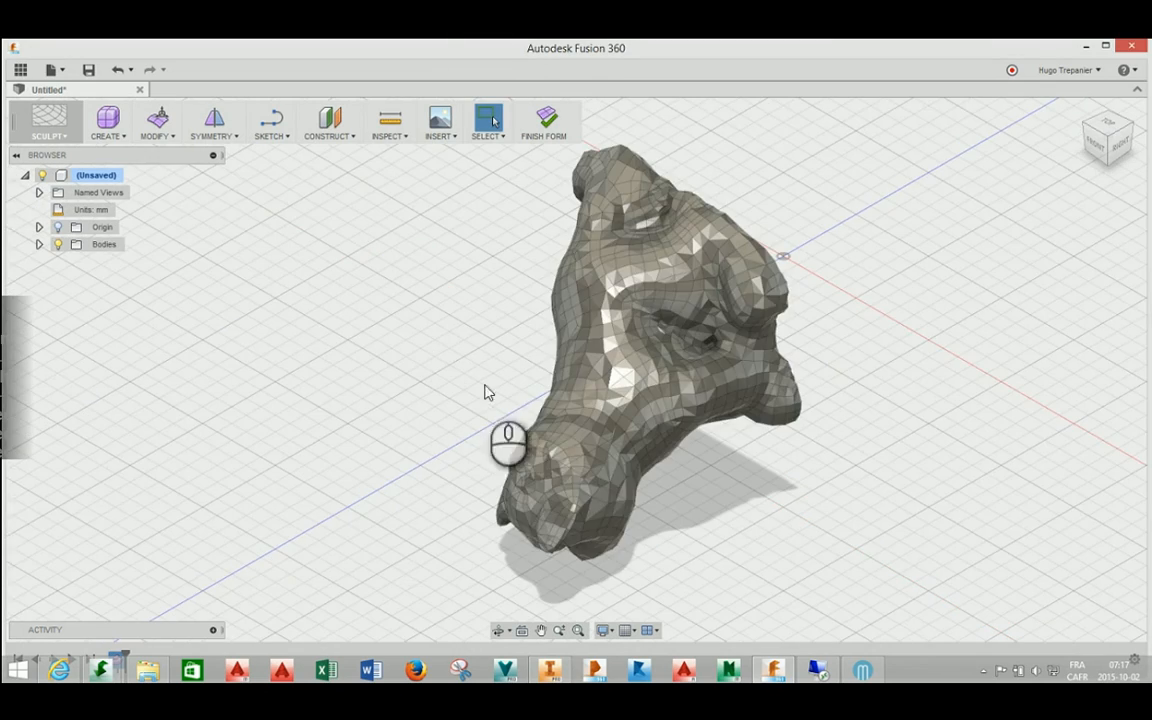
Step: Convert the dog's quad mesh to a T-Spline as a new body
middle_click_drag(511, 372, 453, 399, "shift")
scroll(493, 372, "up", 2)
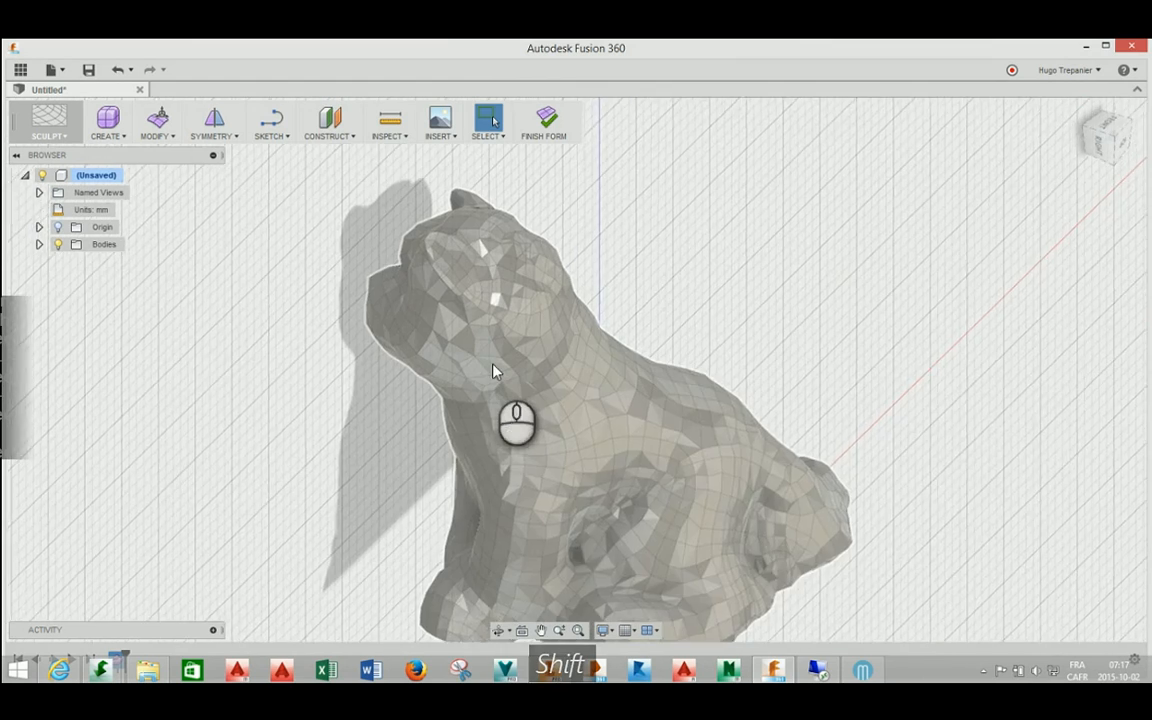
scroll(493, 371, "up", 2)
scroll(531, 303, "up", 1)
scroll(530, 310, "down", 2)
middle_click_drag(539, 331, 632, 334, "shift")
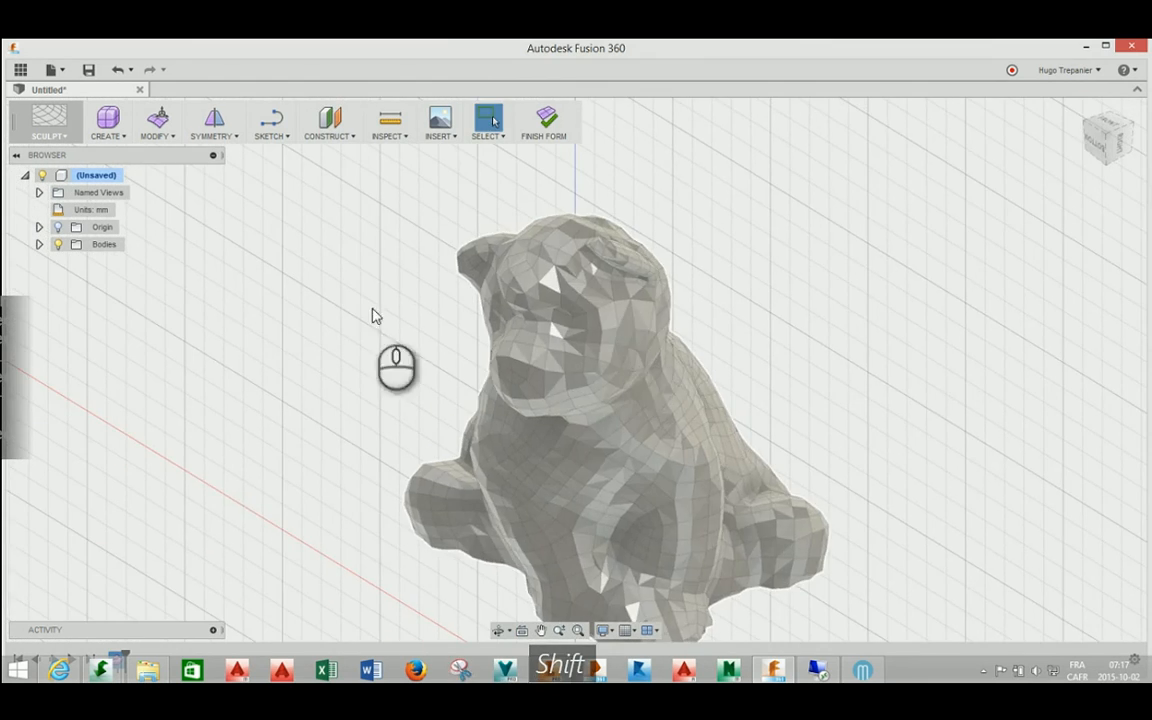
left_click(155, 135)
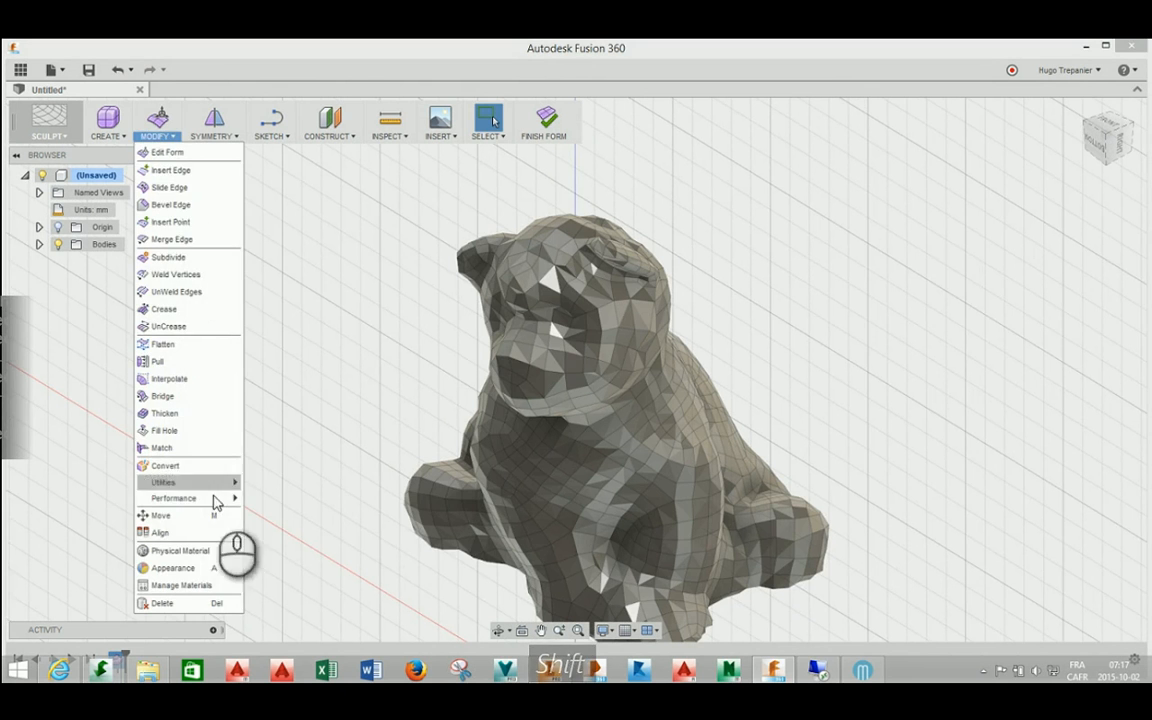
left_click(160, 466)
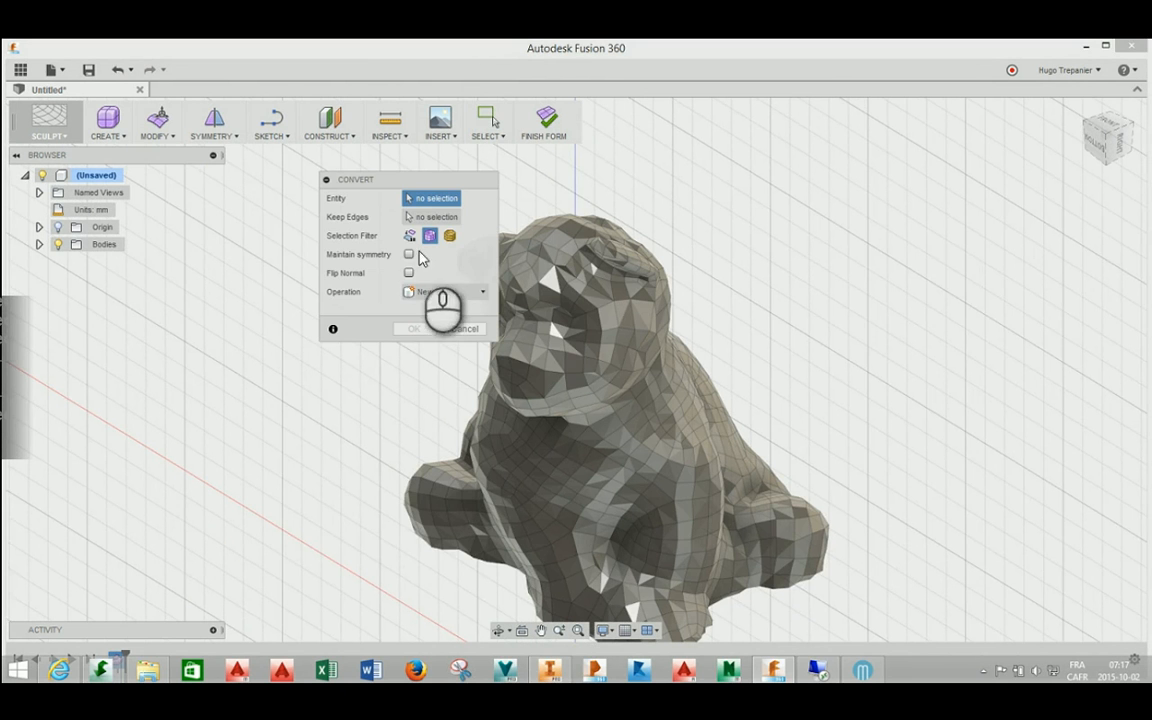
left_click(450, 235)
left_click(573, 328)
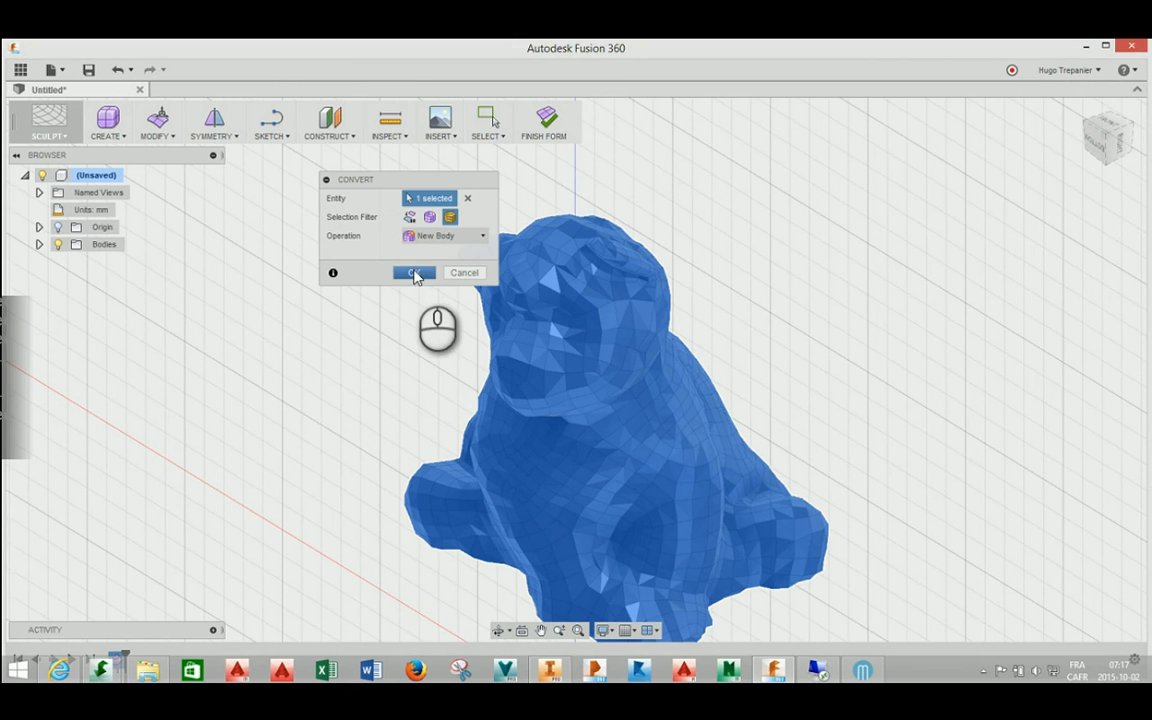
left_click(415, 273)
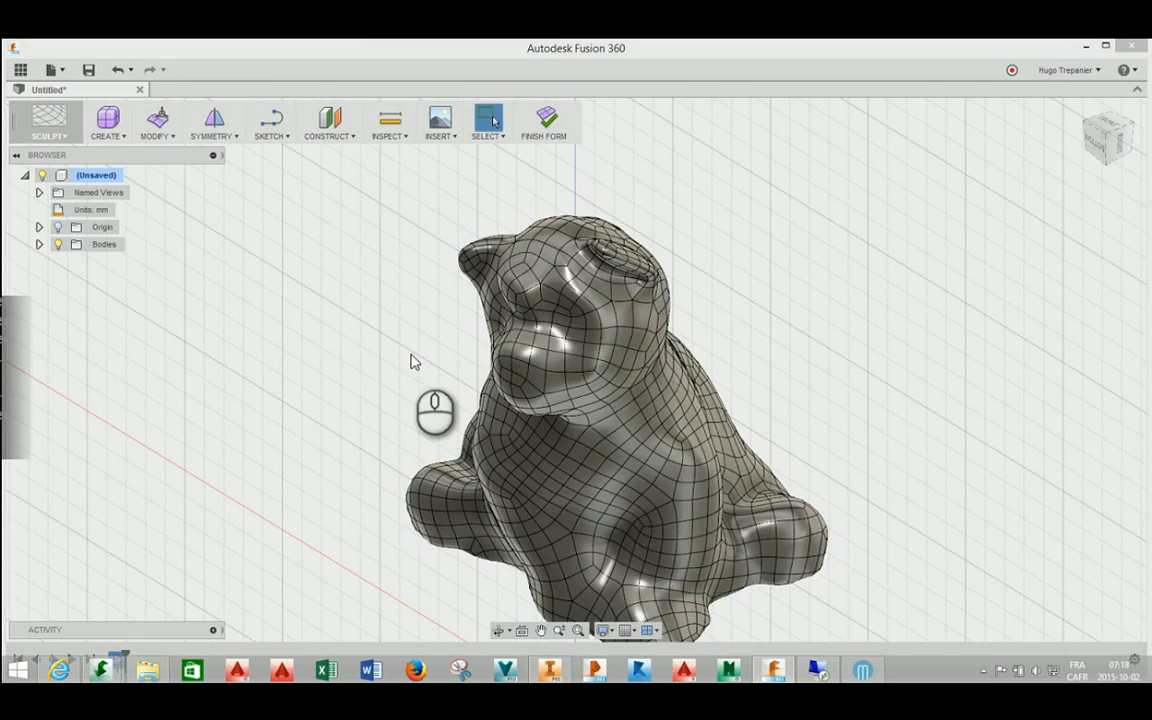
Step: Try raising a vertex on top of the dog's head by 1 mm with Edit Form, then cancel the edit
mouse_move(632, 408)
middle_mouse_down("shift")
mouse_move(484, 418)
mouse_move(496, 406)
mouse_move(640, 411)
mouse_move(609, 370)
mouse_move(554, 343)
mouse_move(549, 426)
mouse_move(481, 338)
middle_mouse_up("shift")
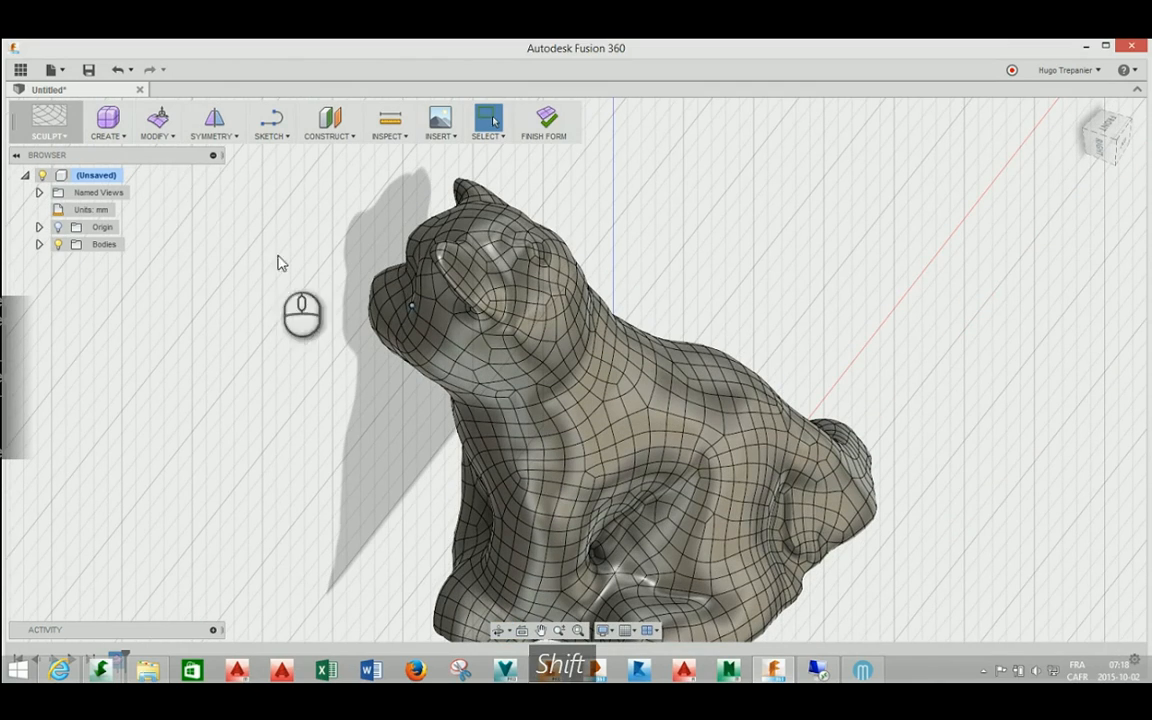
left_click(466, 226)
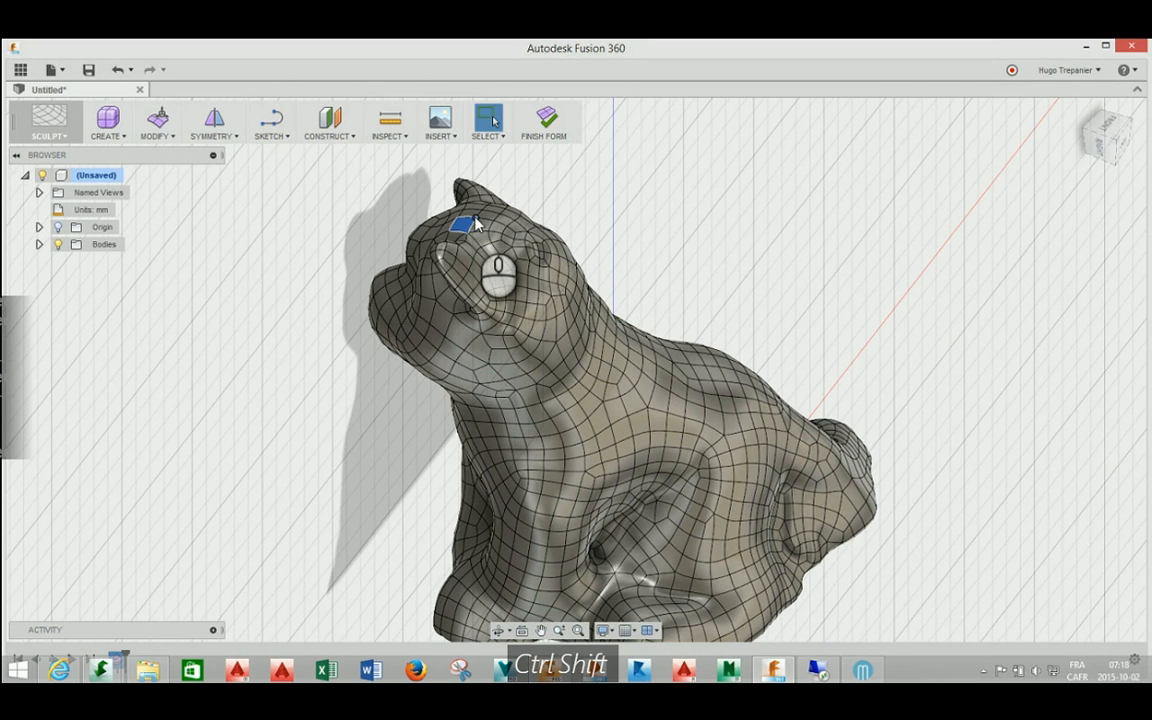
left_click(158, 120)
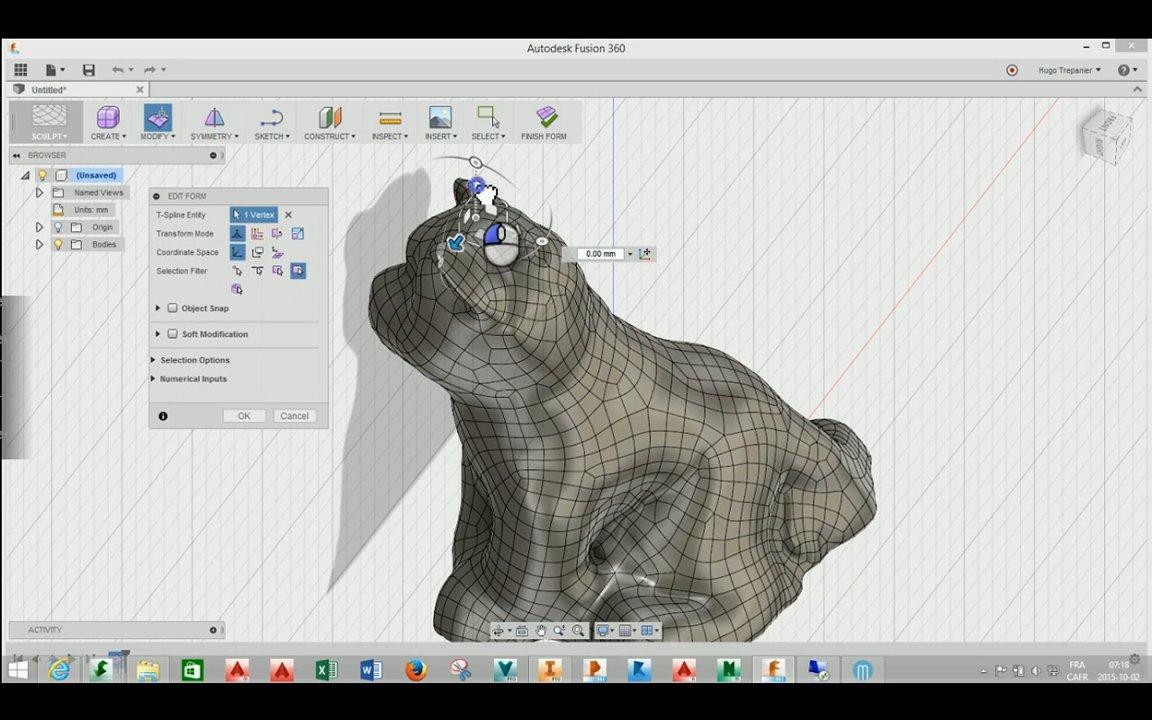
mouse_move(479, 188)
left_mouse_down()
mouse_move(480, 167)
mouse_move(488, 201)
mouse_move(489, 187)
left_mouse_up()
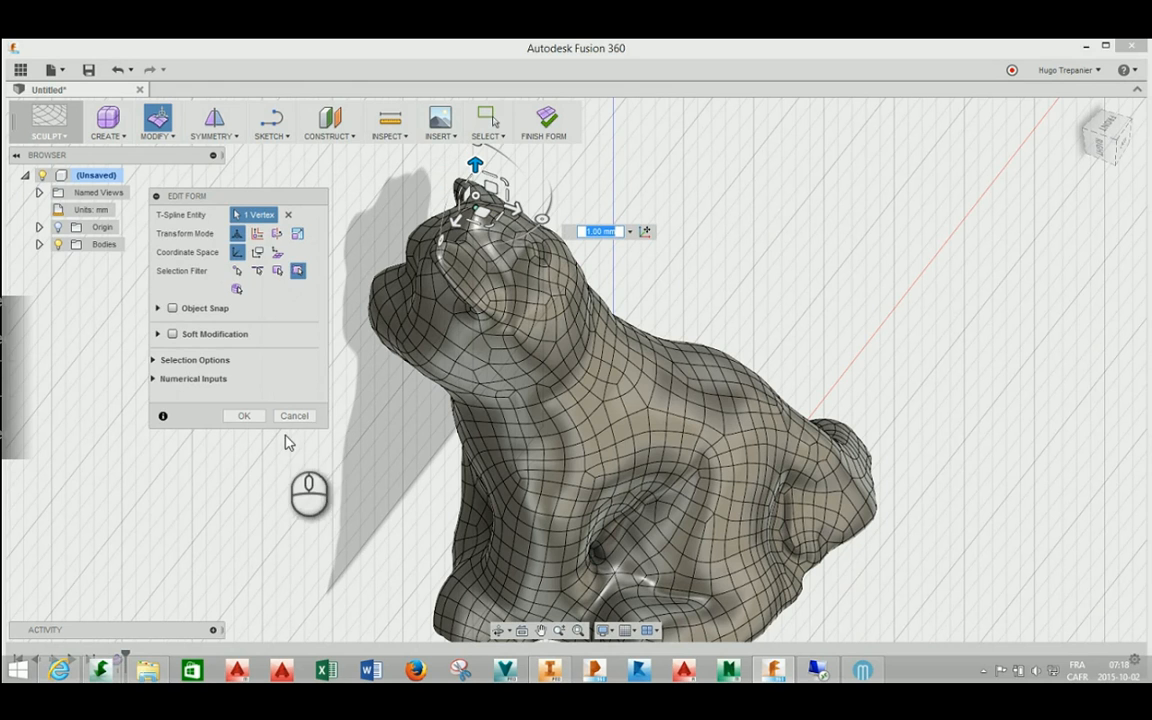
left_click(300, 418)
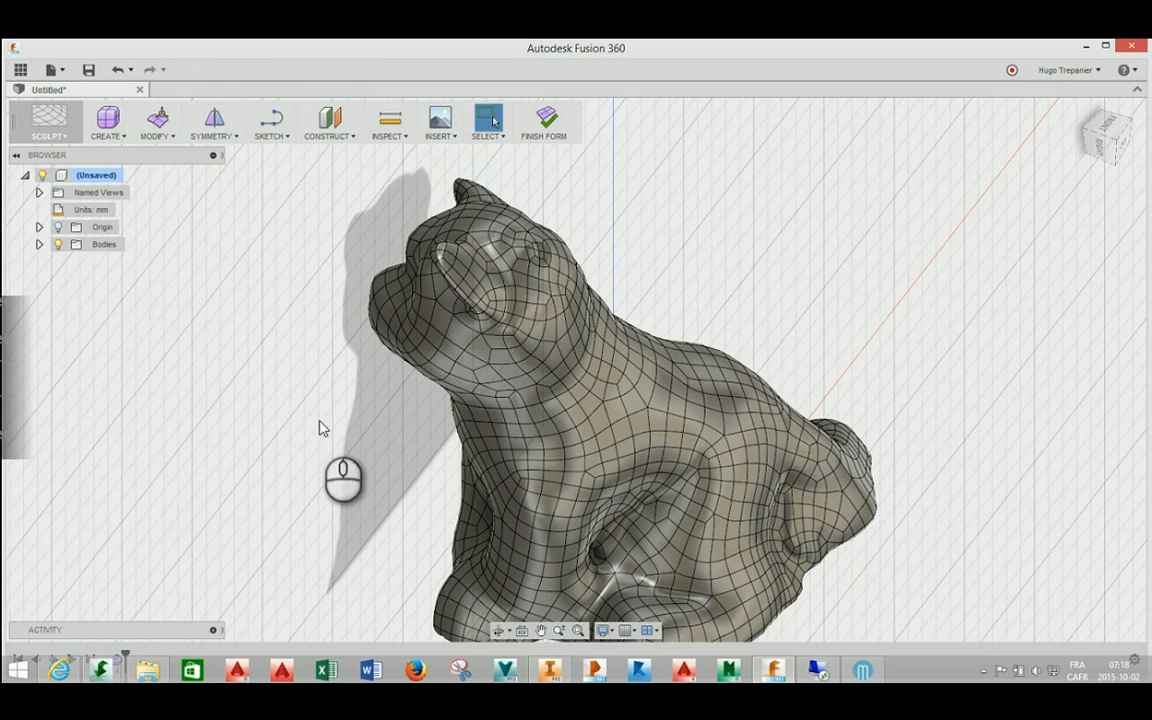
Step: Export the converted dog as a STEP file named doggie.stp in the Doggie-exported folder
mouse_move(570, 400)
middle_mouse_down("shift")
mouse_move(628, 392)
mouse_move(621, 405)
mouse_move(672, 413)
mouse_move(675, 335)
mouse_move(622, 382)
middle_mouse_up("shift")
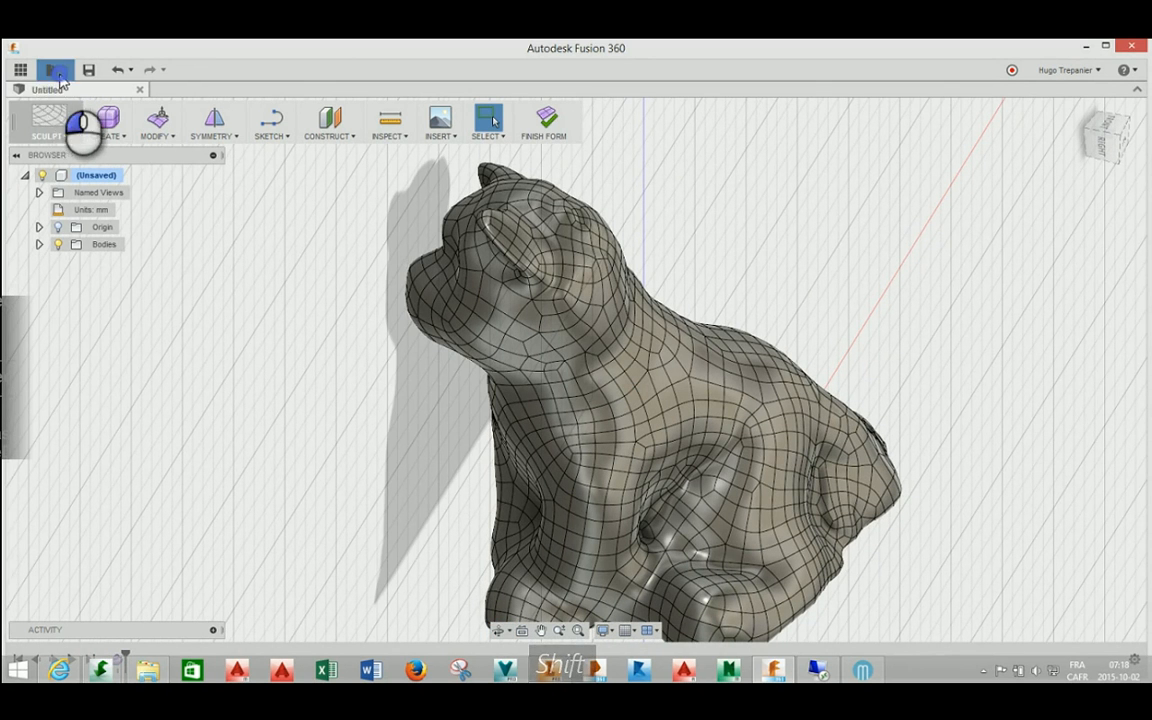
left_click(51, 70)
left_click(88, 220)
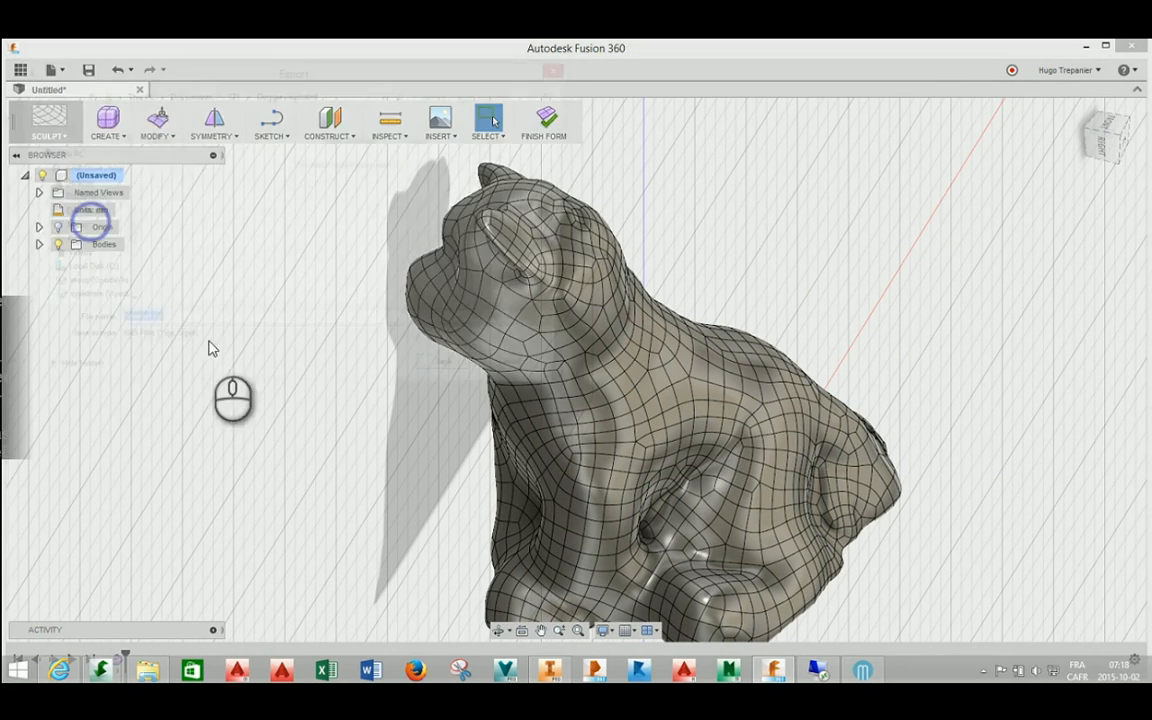
left_click(243, 349)
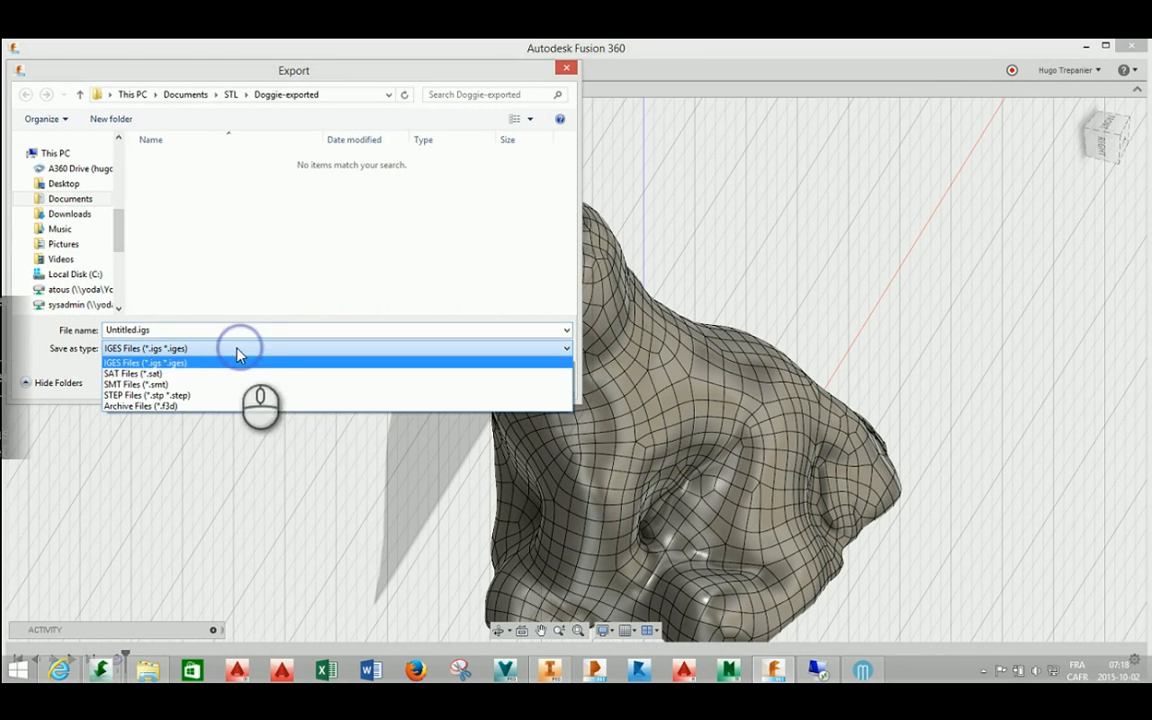
left_click(150, 396)
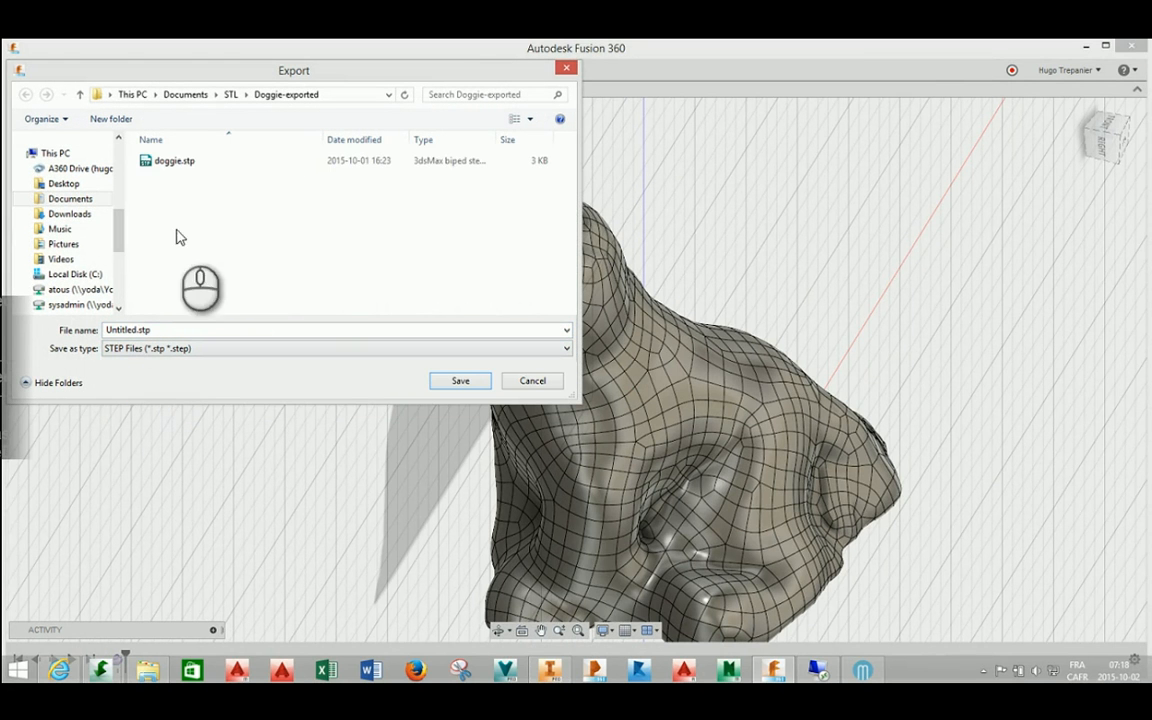
left_click(162, 161)
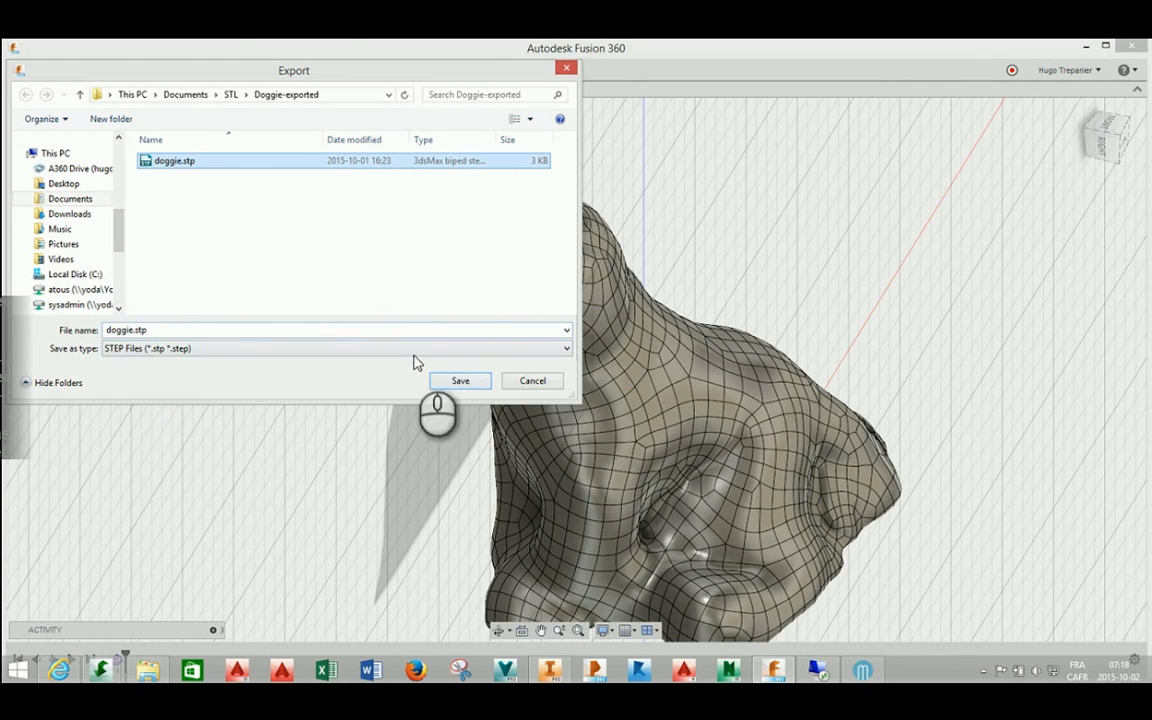
left_click(460, 381)
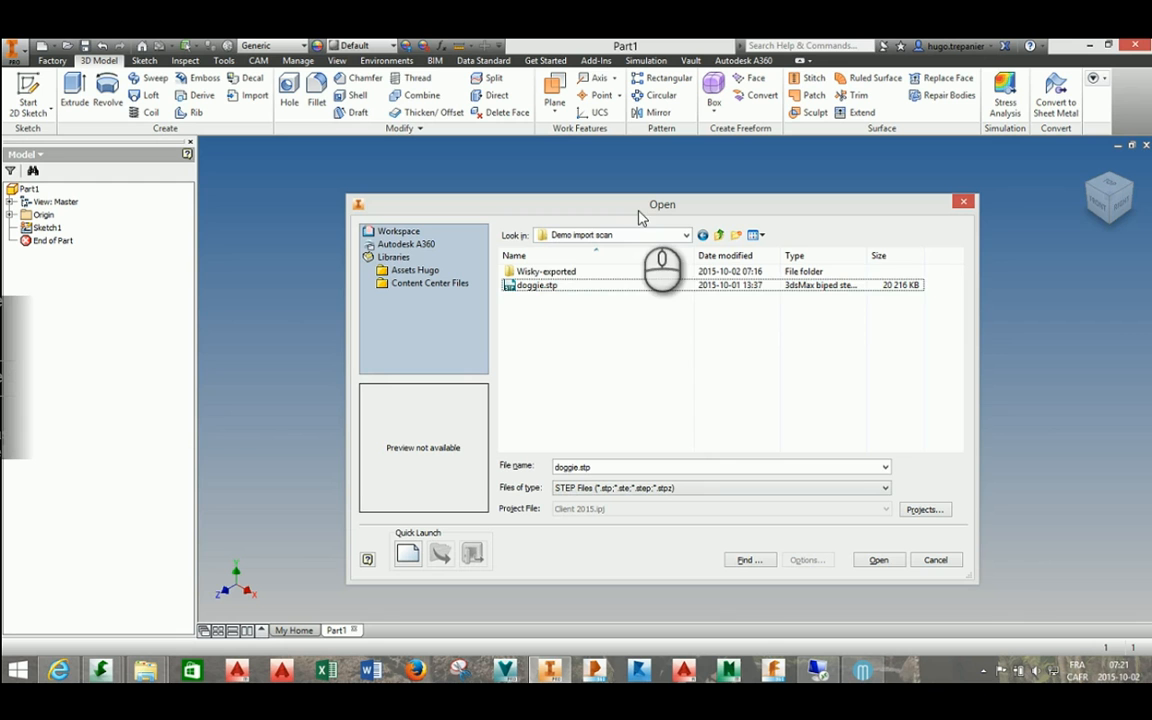
Step: Import doggie.stp from the Demo import scan folder with Convert Model, keeping solids, composite surfaces and the source length units
left_click(565, 287)
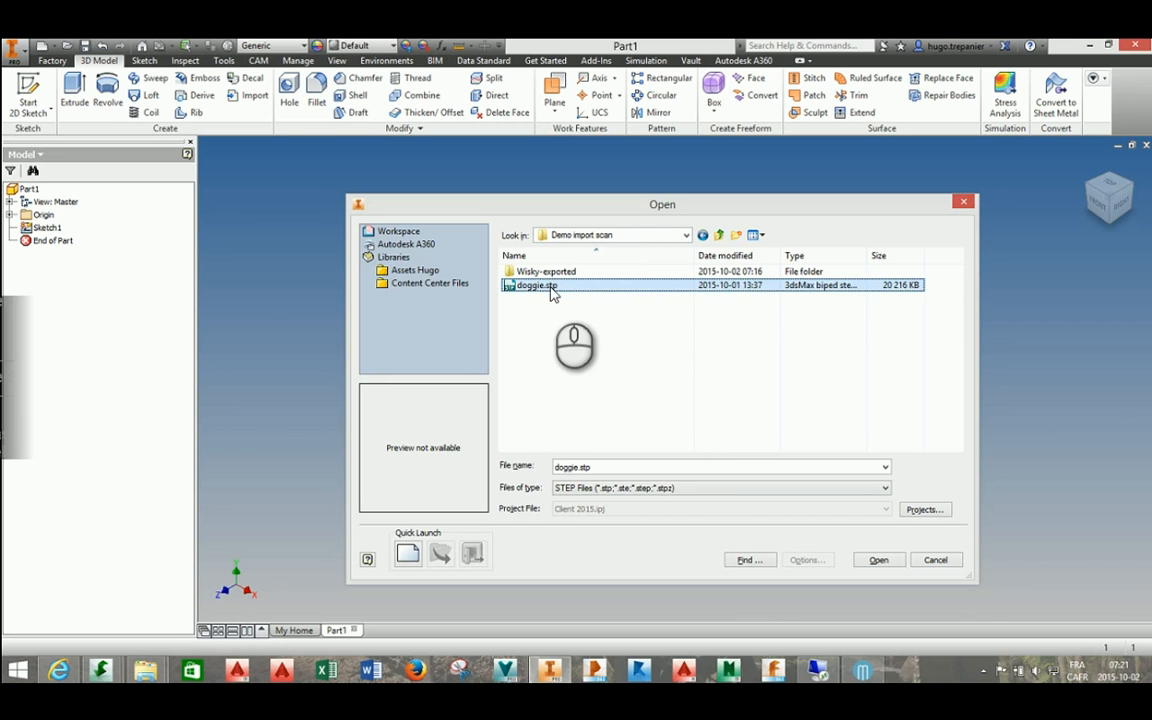
left_click(877, 562)
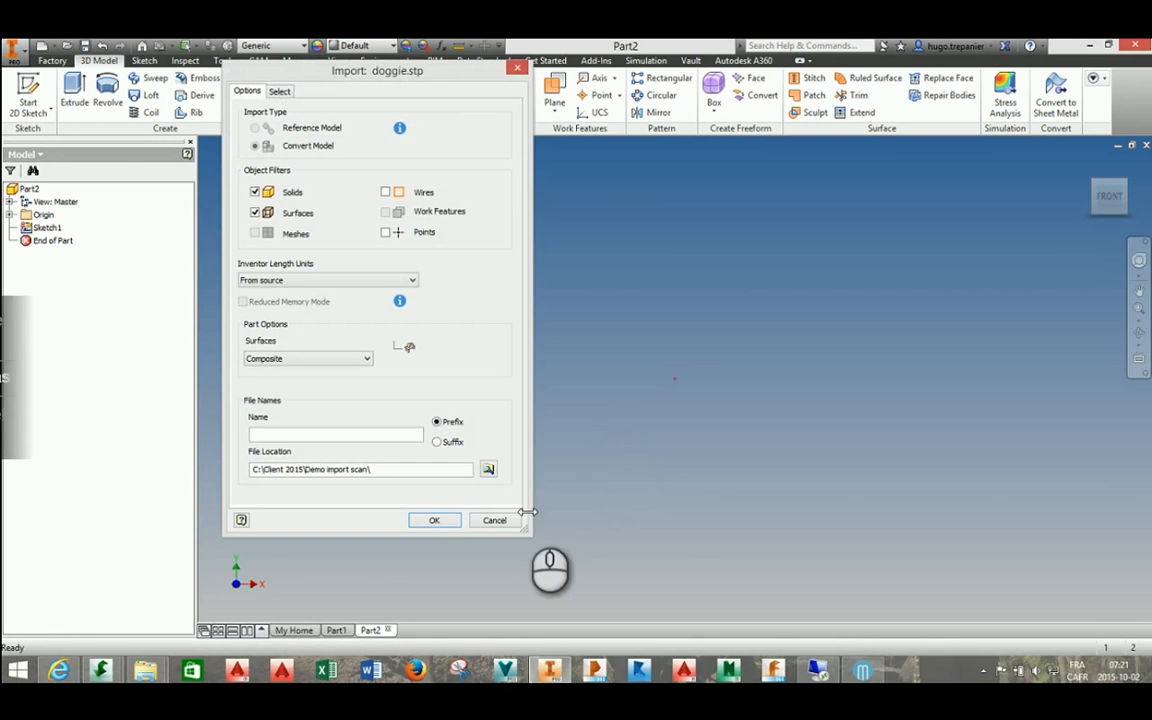
left_click(437, 518)
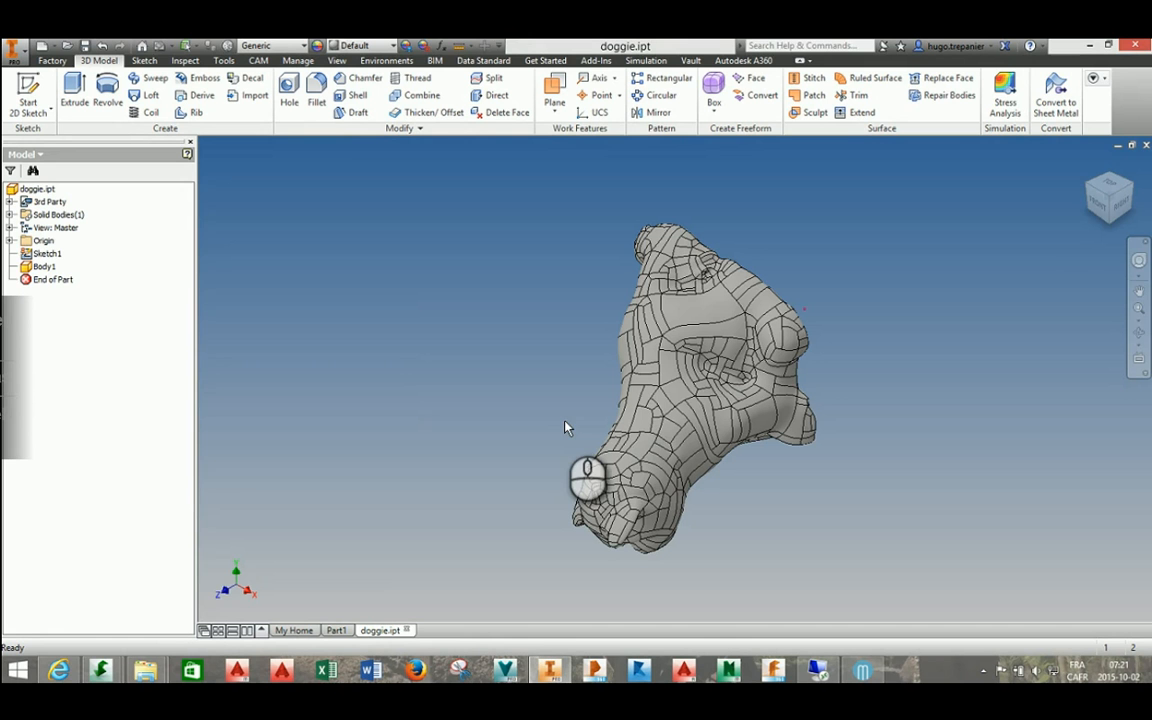
Step: Orbit the dog to an upright side view, save the part, and start a new drawing view of it from a drawing template
key("F4")
left_click_drag(604, 462, 507, 265)
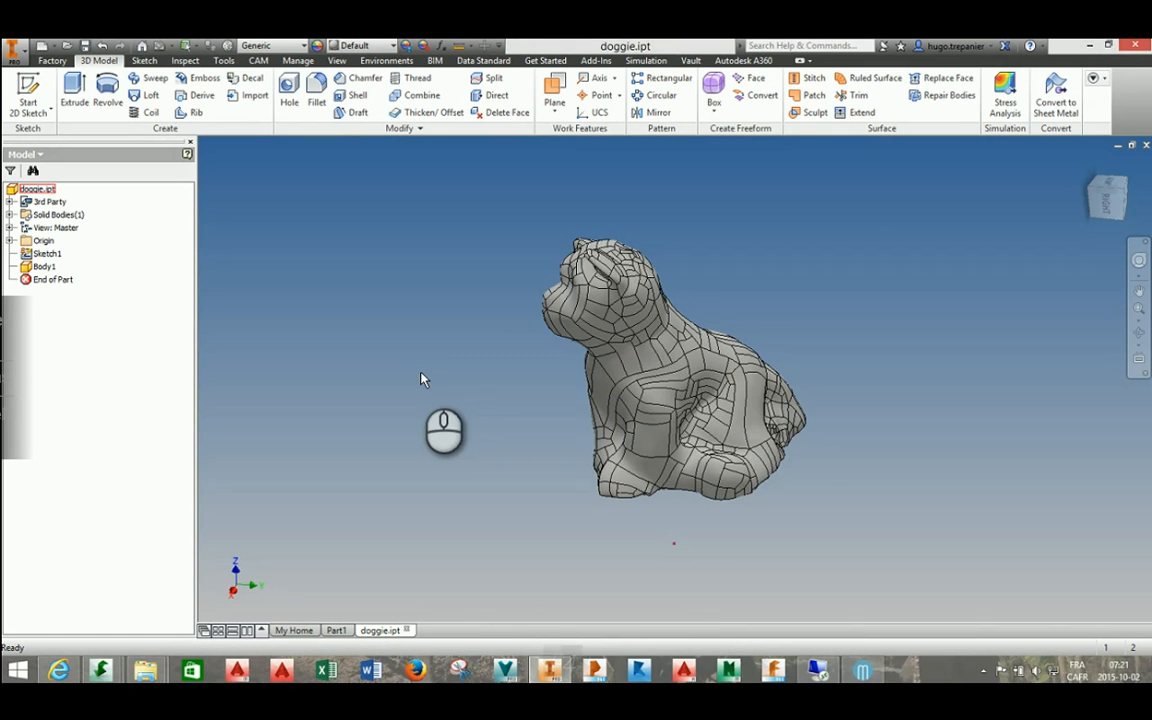
right_click(32, 189)
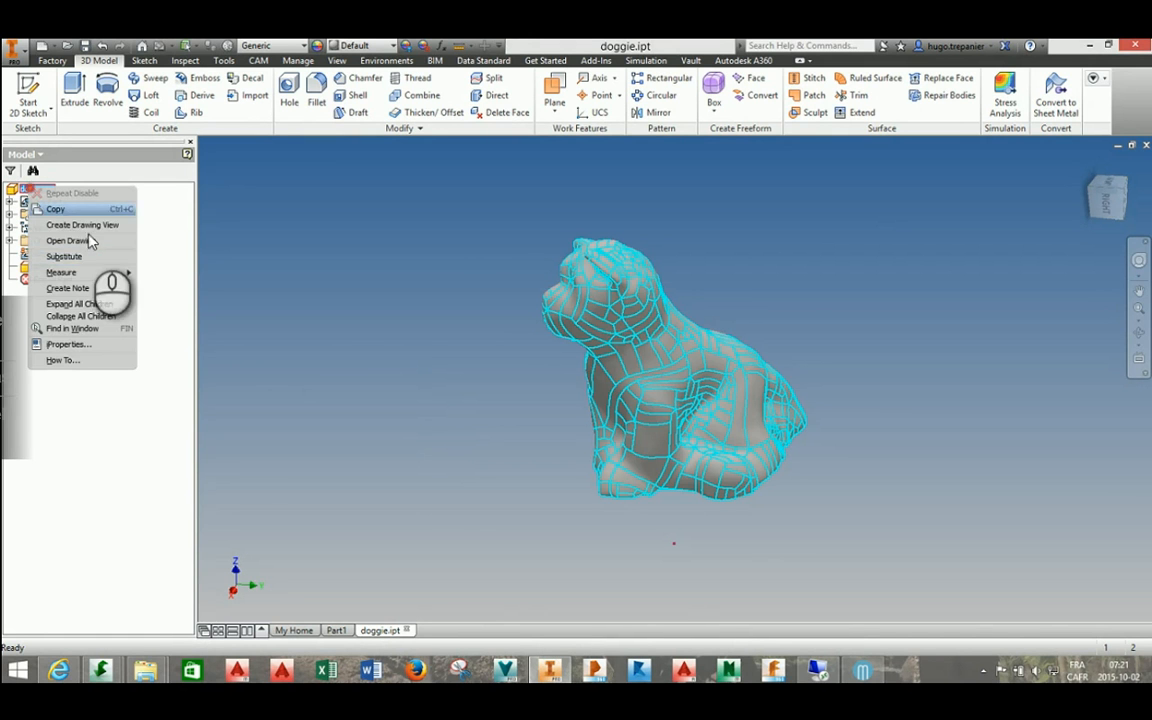
left_click(99, 226)
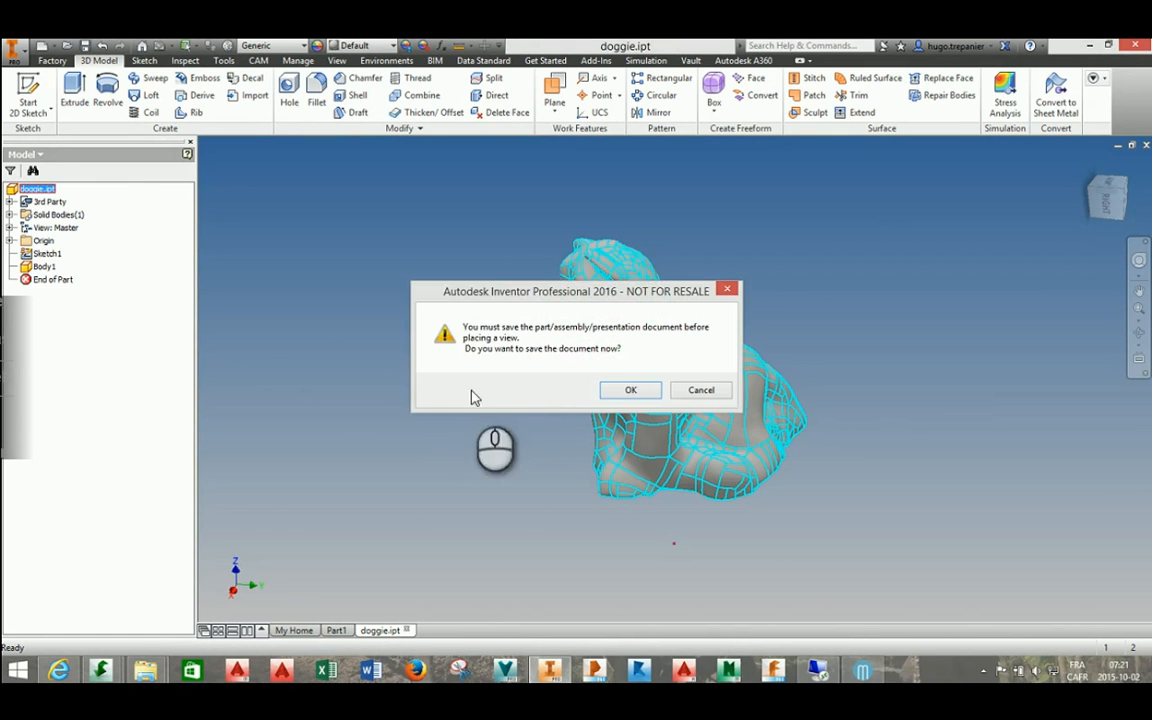
left_click(620, 390)
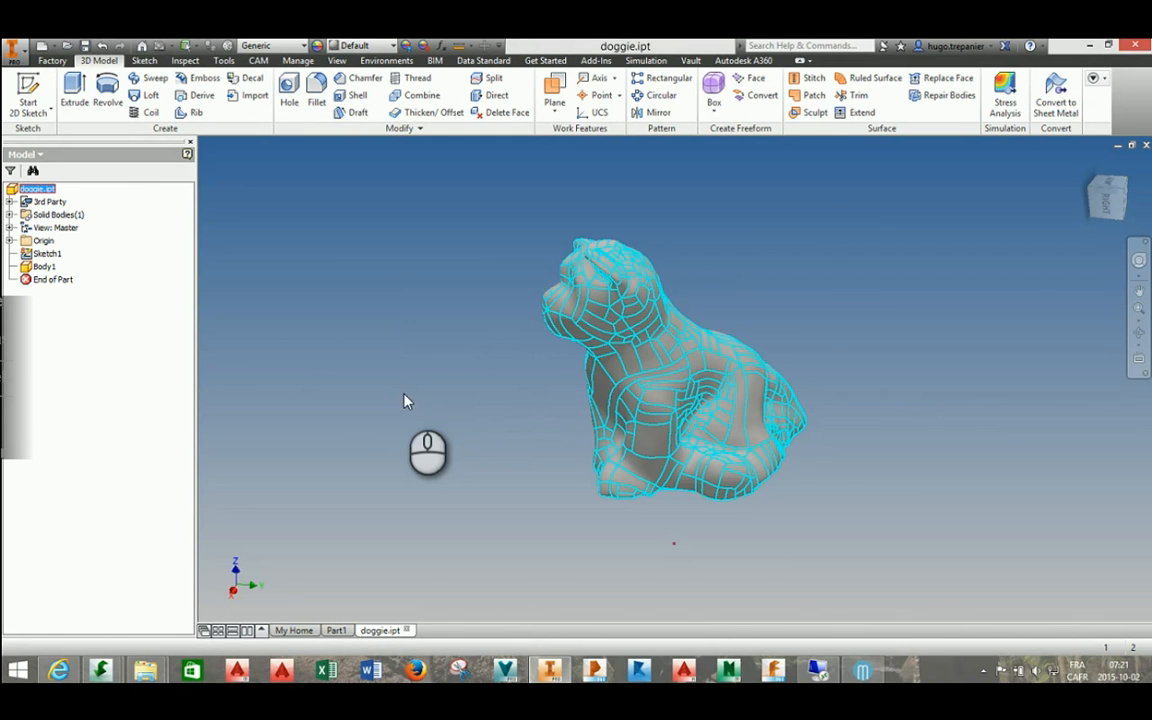
double_click(542, 237)
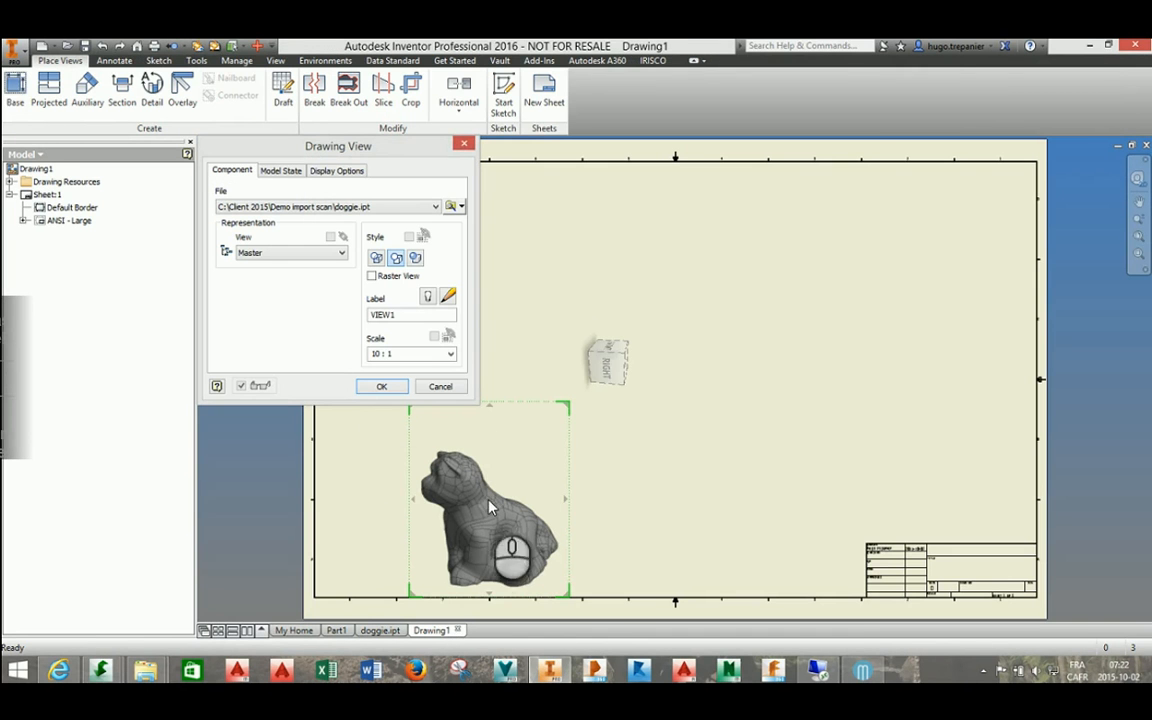
Step: Orient the base view to the Right face, then place a projected side view beside it and an isometric view diagonally above
left_click(605, 372)
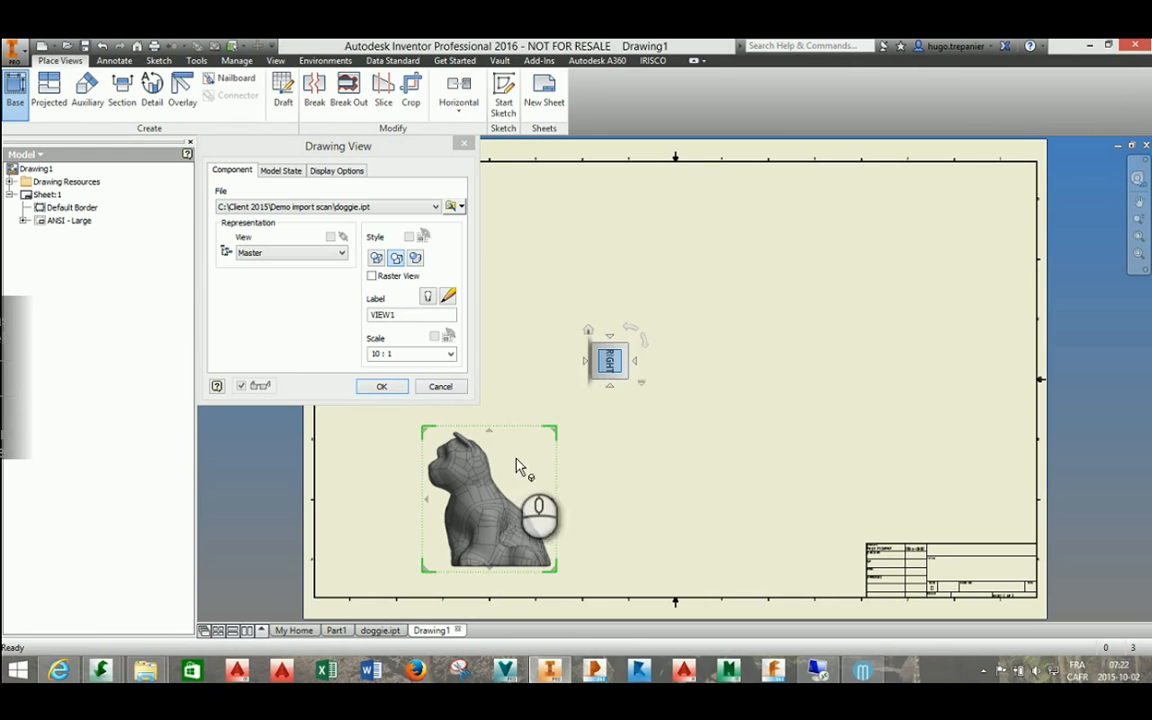
left_click(661, 504)
left_click(828, 262)
right_click(828, 262)
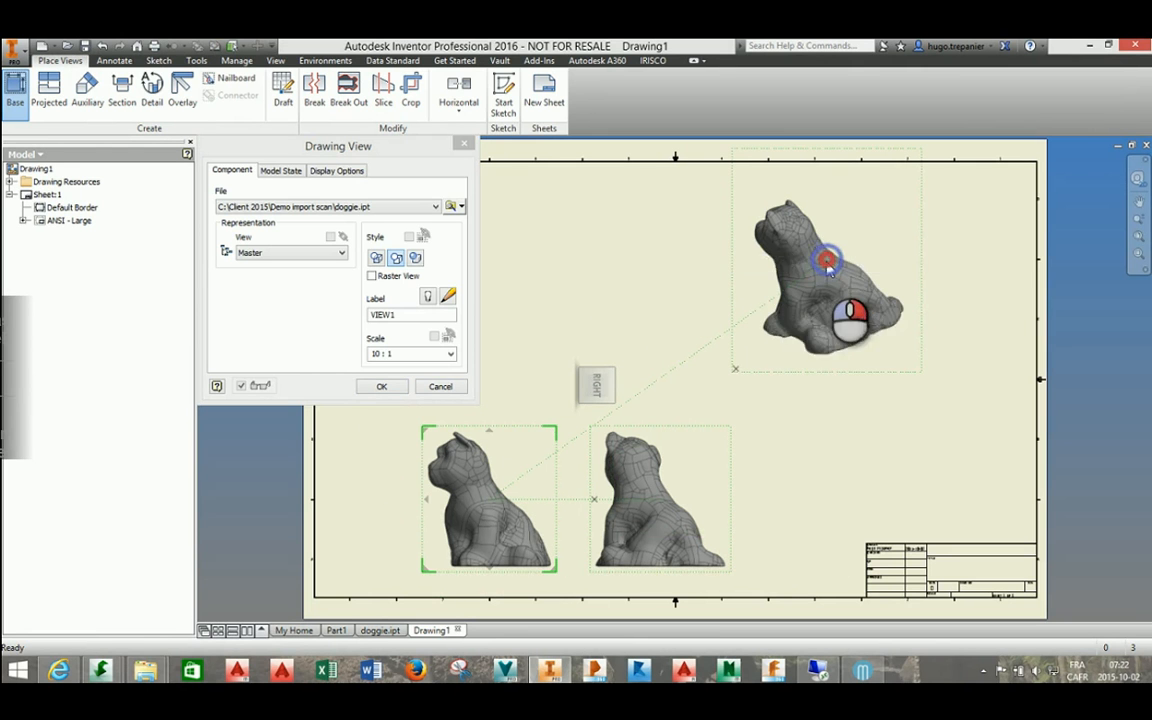
left_click(878, 267)
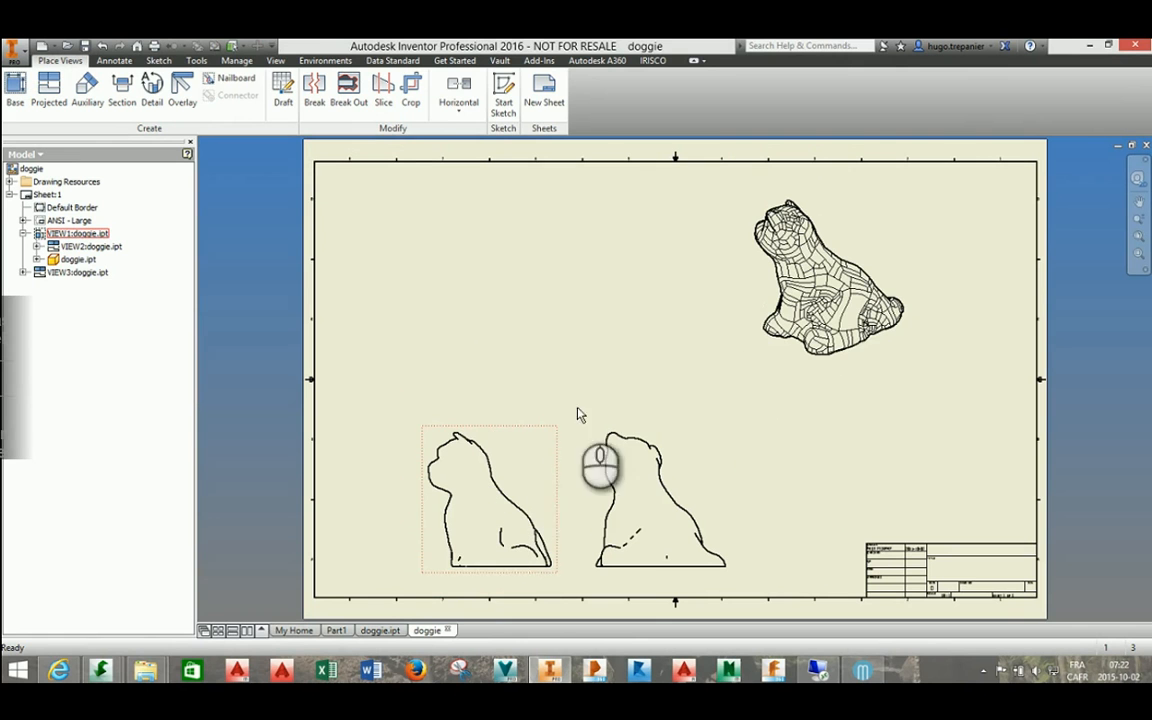
Step: Turn off tangent edges in the isometric view and set its style to shaded
left_click(860, 232)
double_click(860, 232)
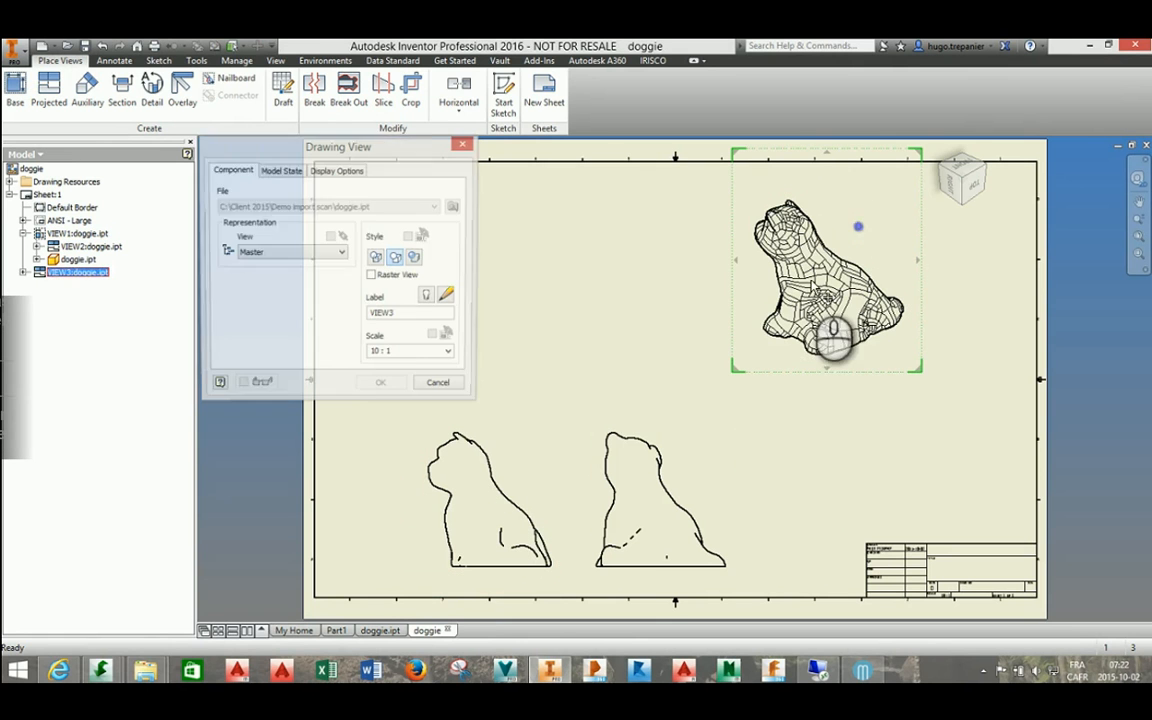
left_click(340, 172)
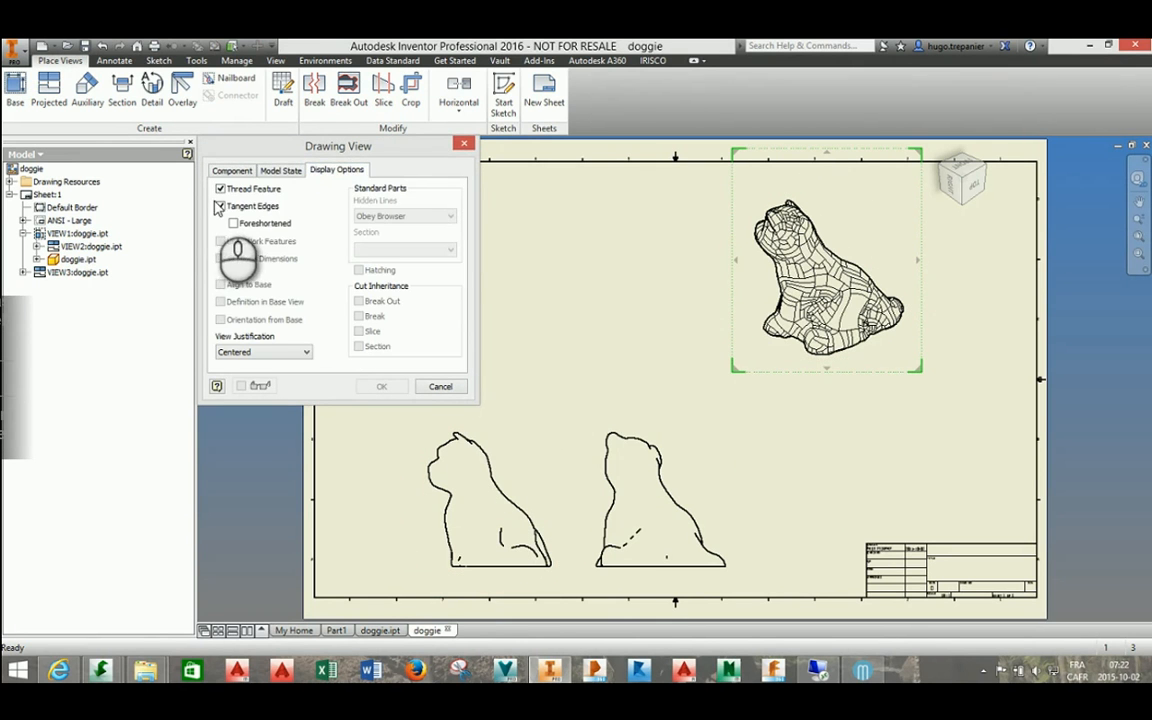
left_click(221, 206)
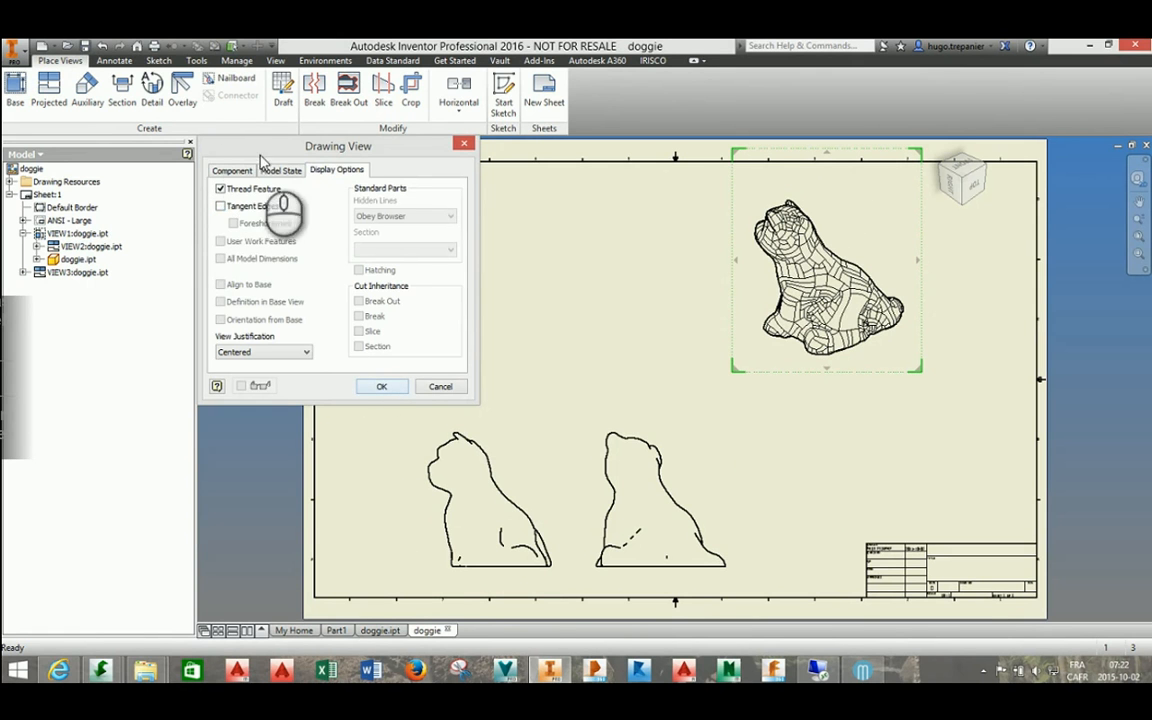
left_click(228, 170)
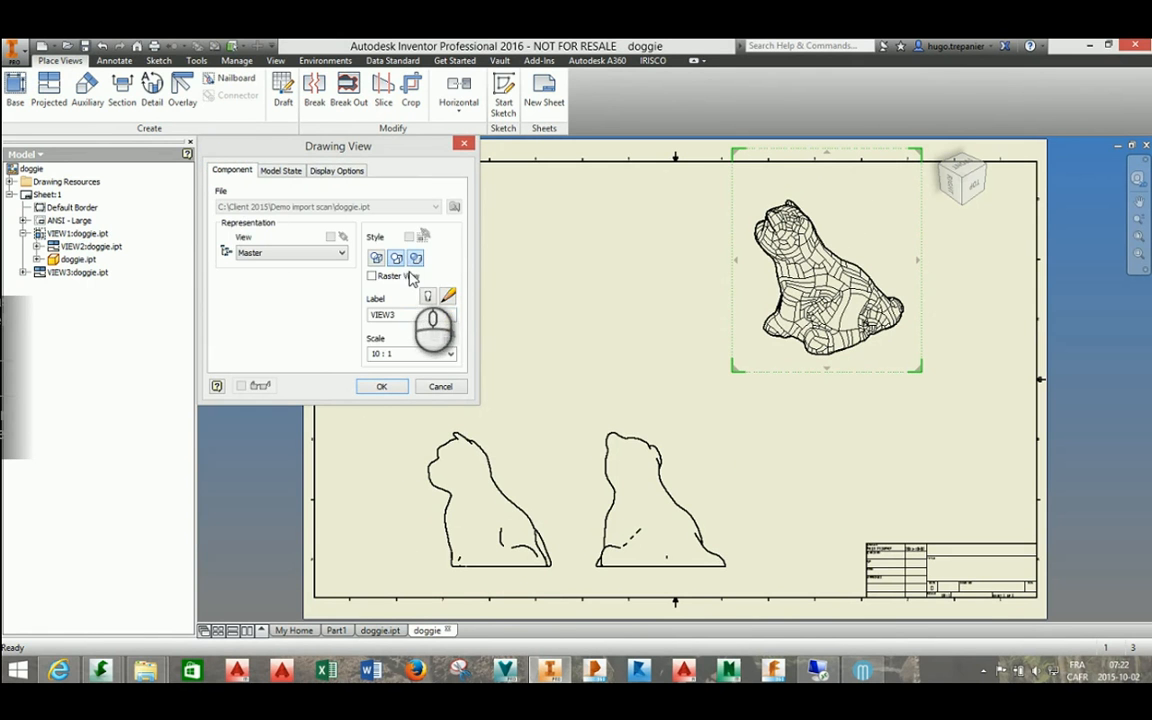
left_click(388, 387)
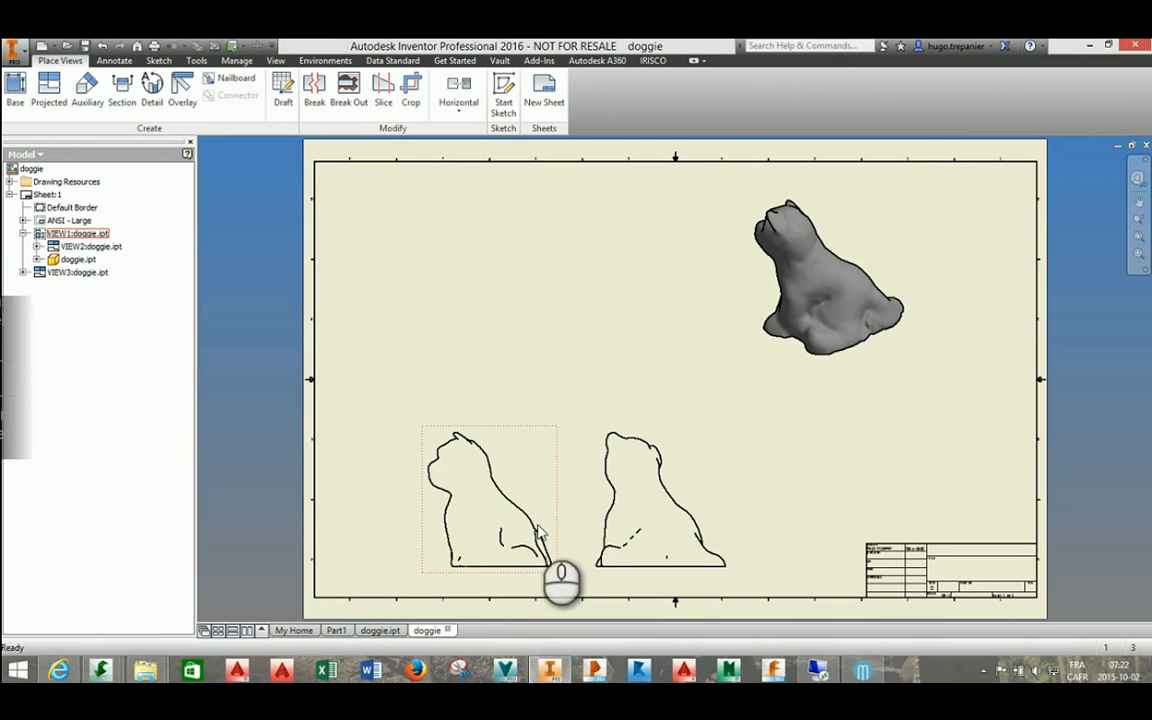
Step: Dimension the dog's overall height in the base view, from the ear tip to the base line, placing it in front of the dog
left_click(114, 60)
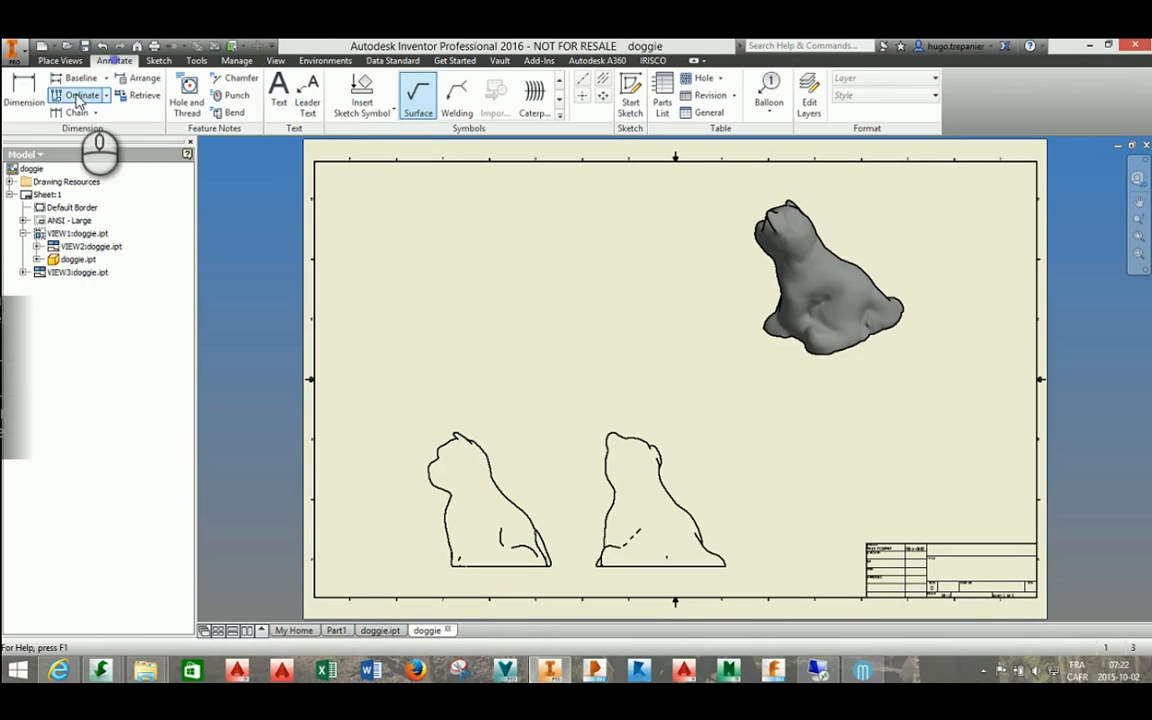
left_click(26, 98)
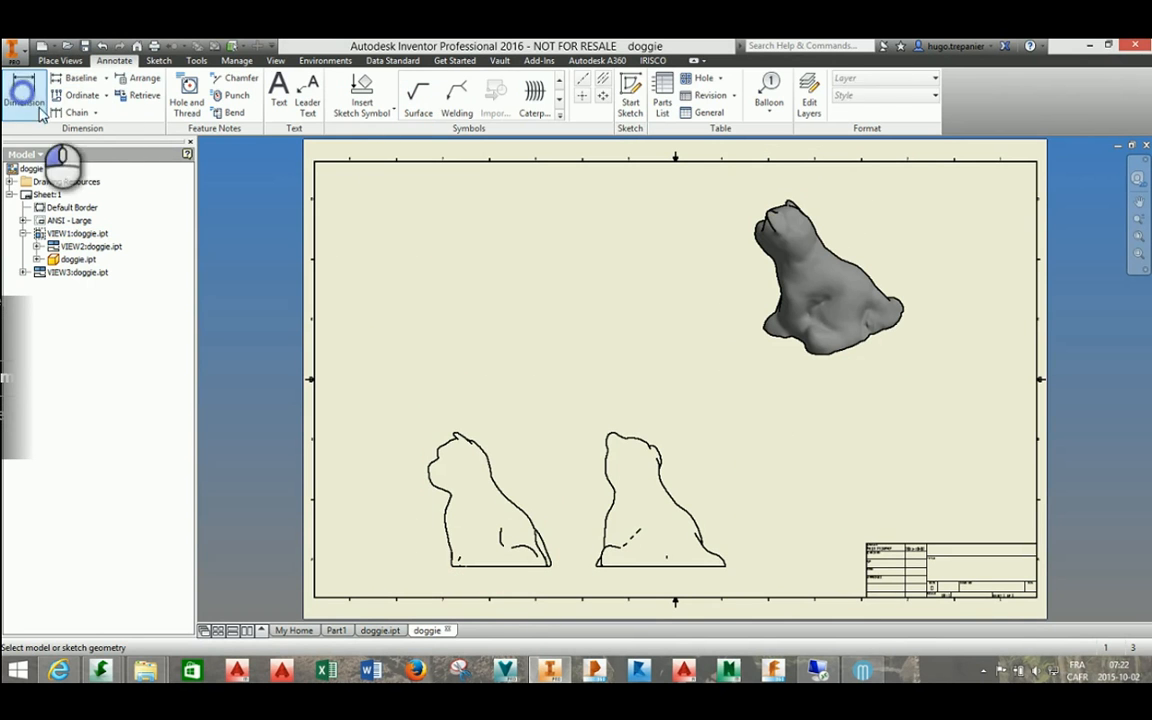
left_click(459, 430)
left_click(476, 569)
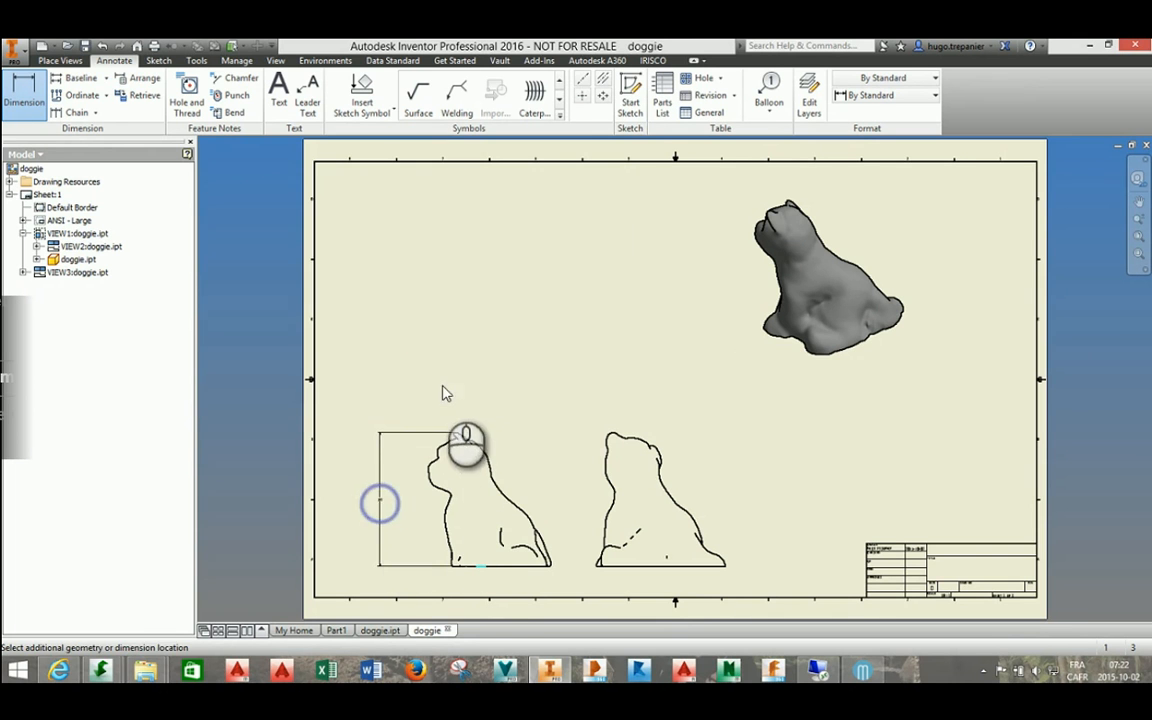
left_click(379, 500)
left_click(524, 396)
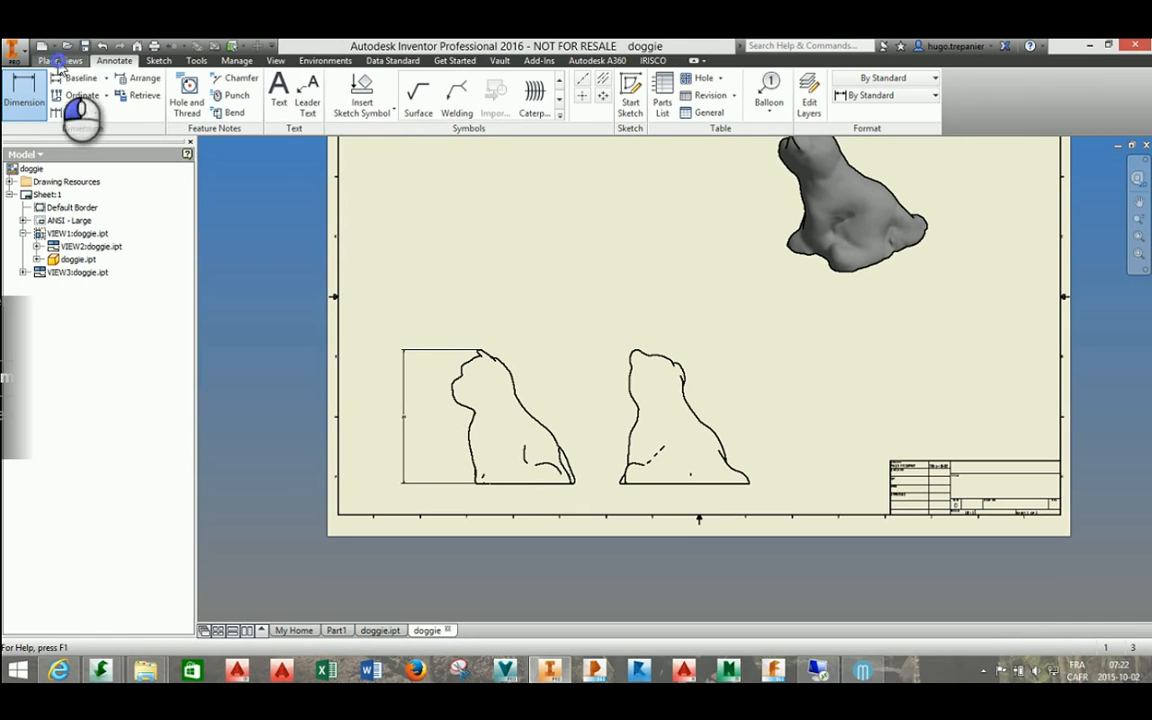
Step: Create a section view of the base view along a vertical line through the dog's head and place it beyond the projected view
left_click(60, 61)
left_click(120, 92)
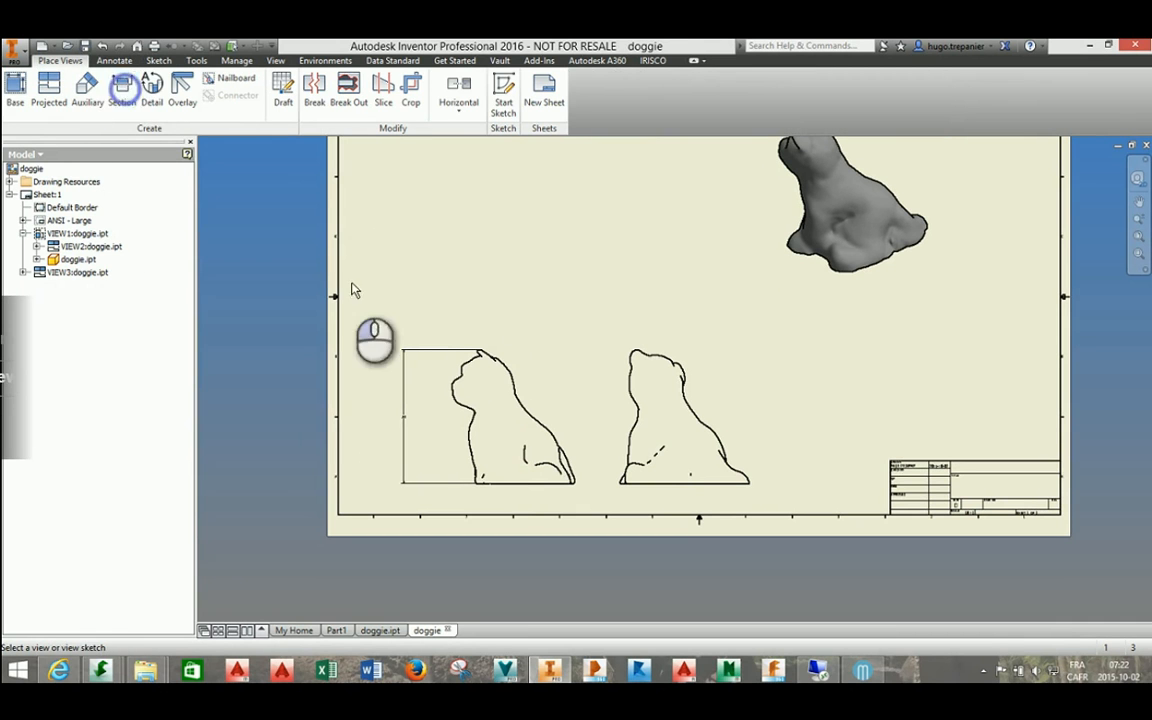
left_click(520, 358)
left_click(496, 321)
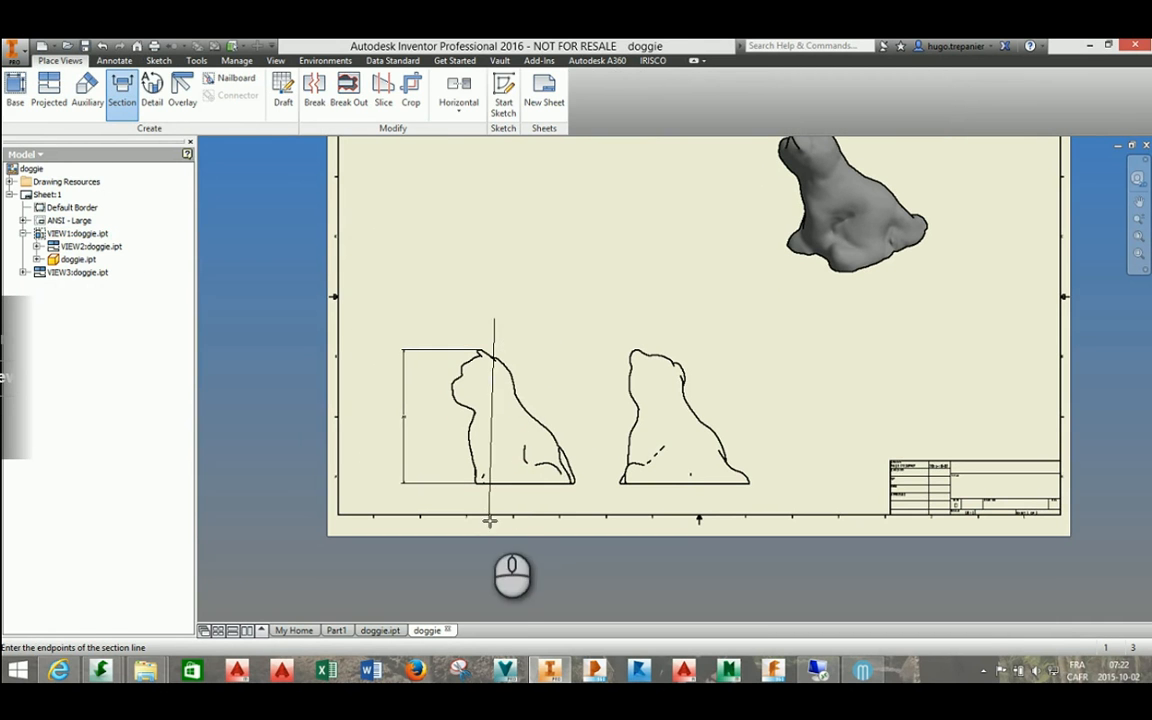
left_click(495, 507)
right_click(520, 491)
left_click(568, 496)
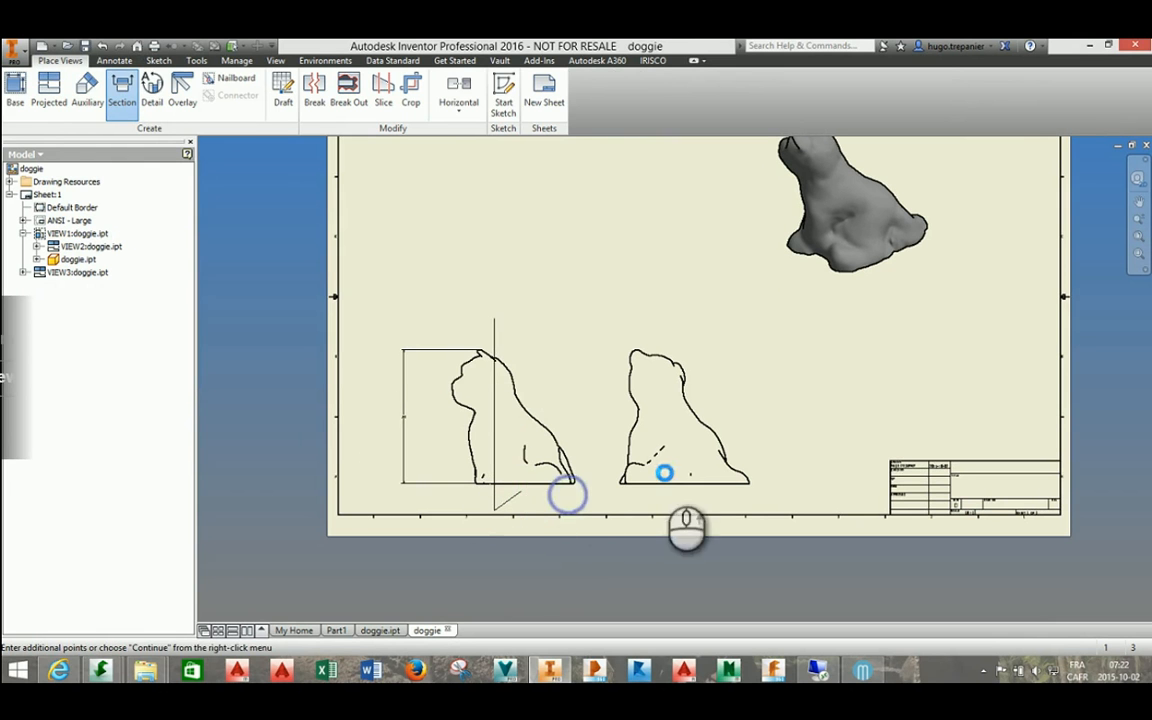
left_click(744, 424)
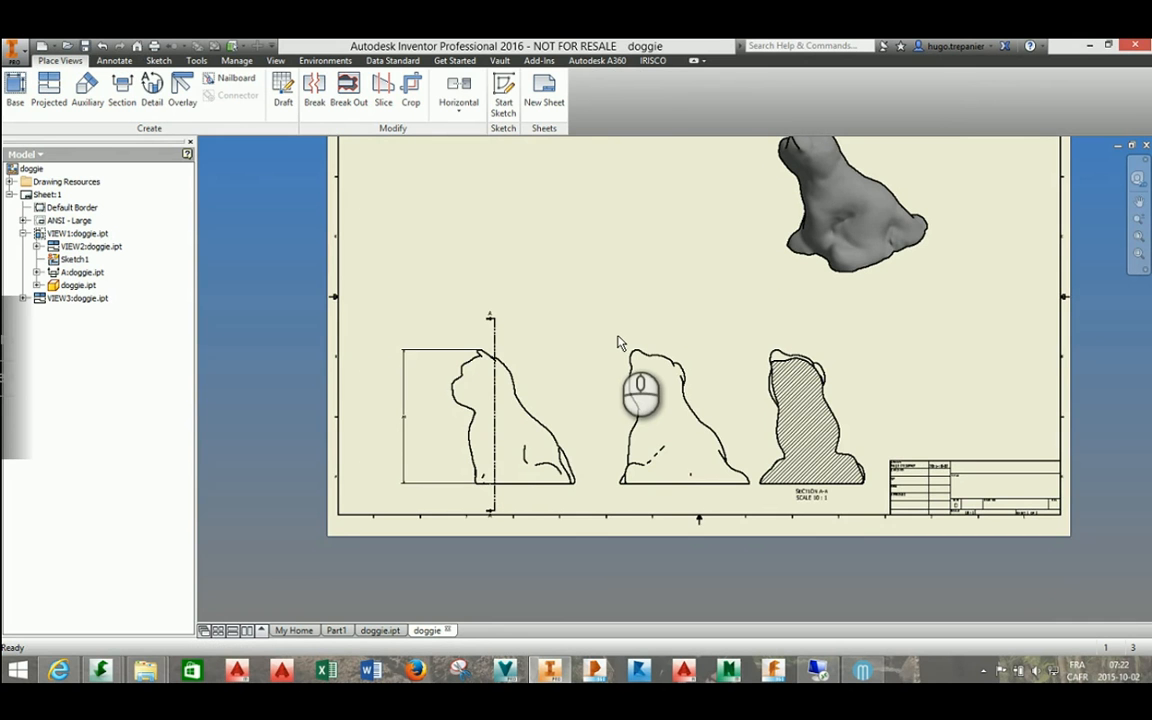
middle_click_drag(718, 289, 652, 391)
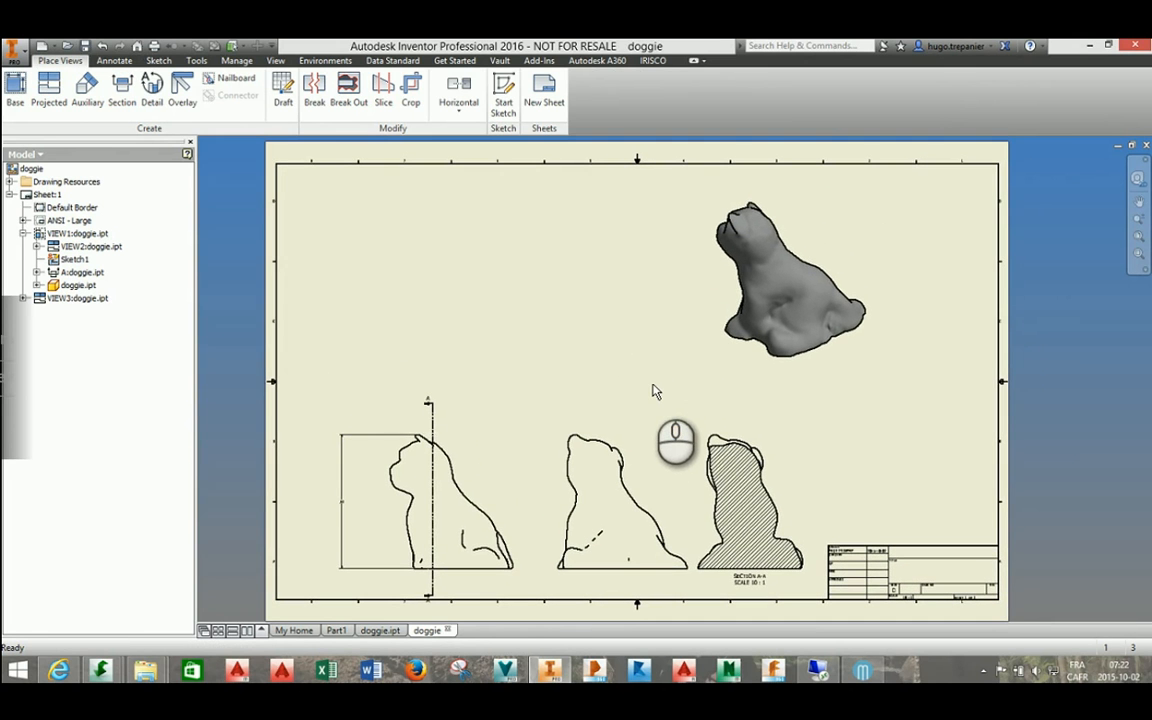